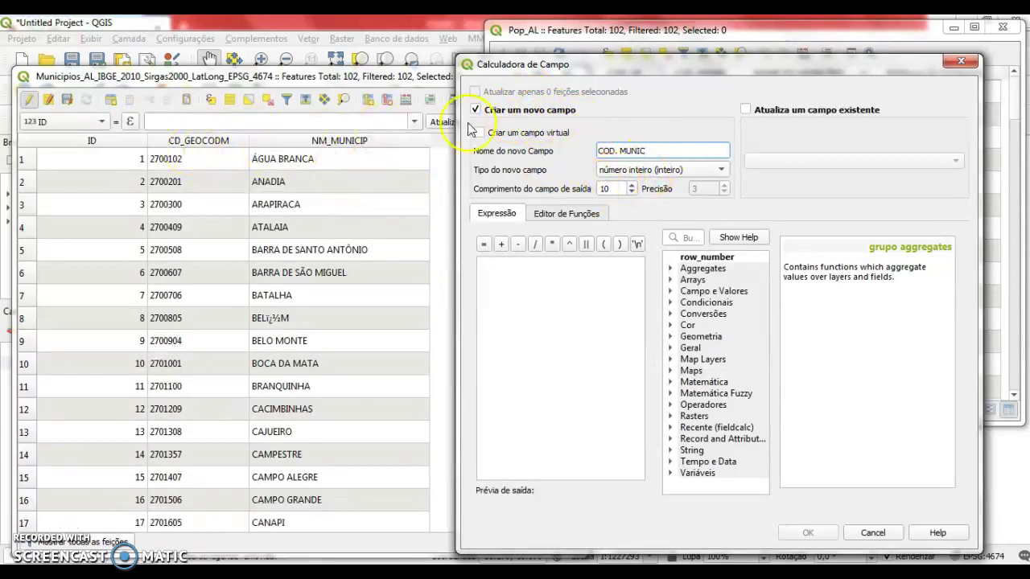
- Reposition the field calculator to examine the code columns of both attribute tables
left_click_drag(670, 67, 676, 201)
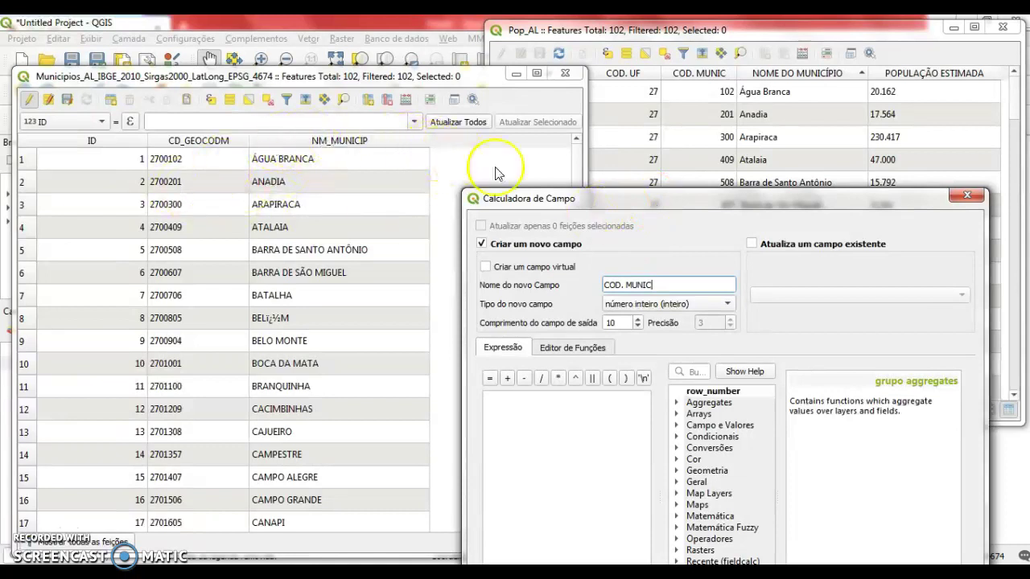
left_click_drag(629, 209, 615, 65)
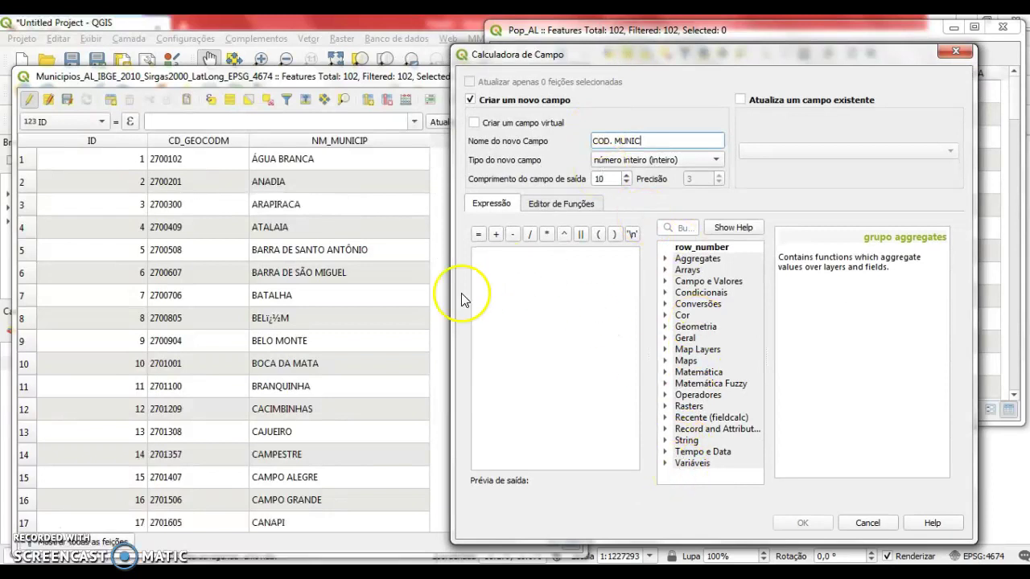
left_click(546, 281)
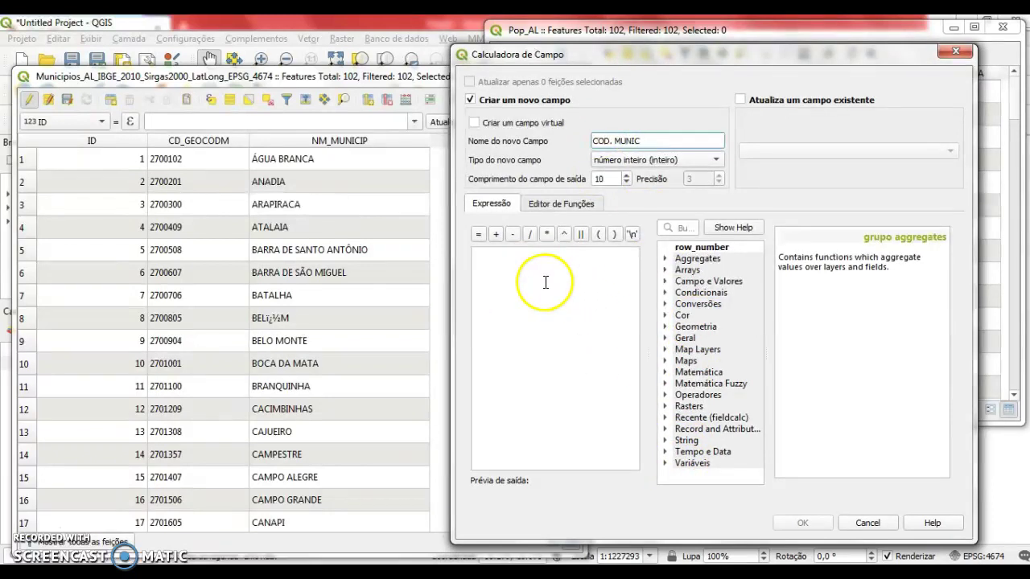
left_click_drag(503, 54, 545, 47)
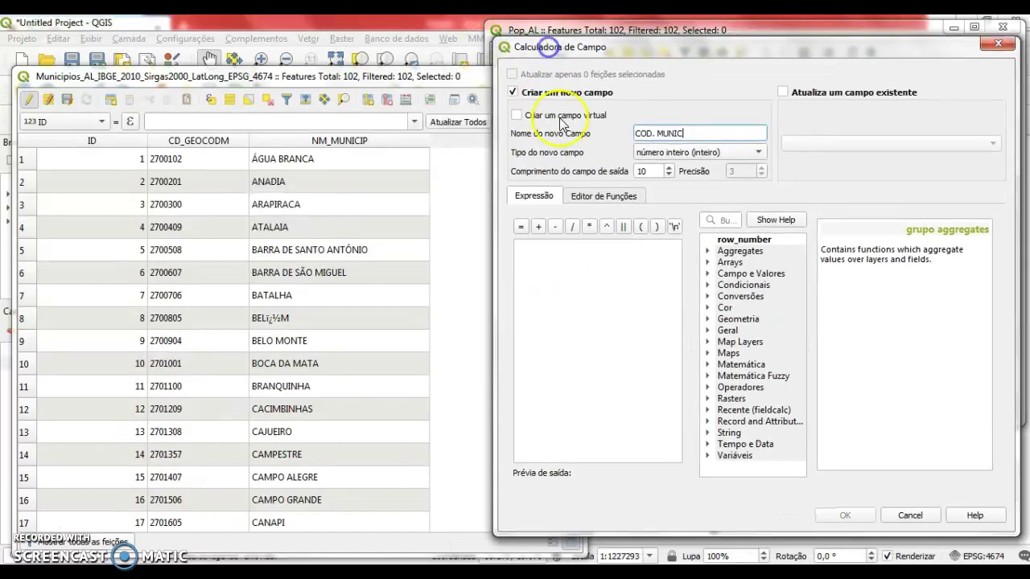
- Start the new field's expression with the string function right
left_click(709, 434)
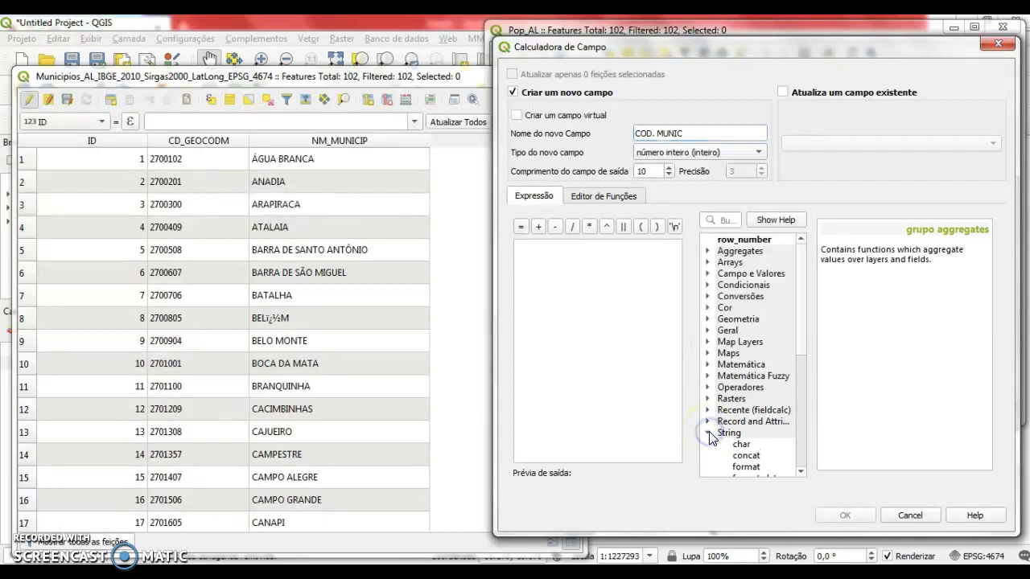
scroll(765, 429, "down", 1)
scroll(765, 430, "down", 4)
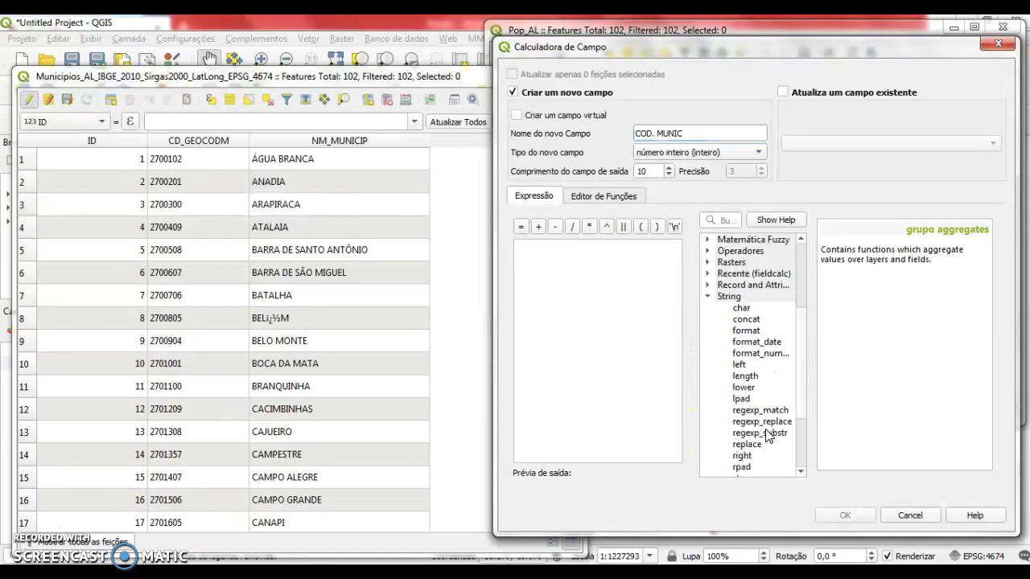
left_click(746, 422)
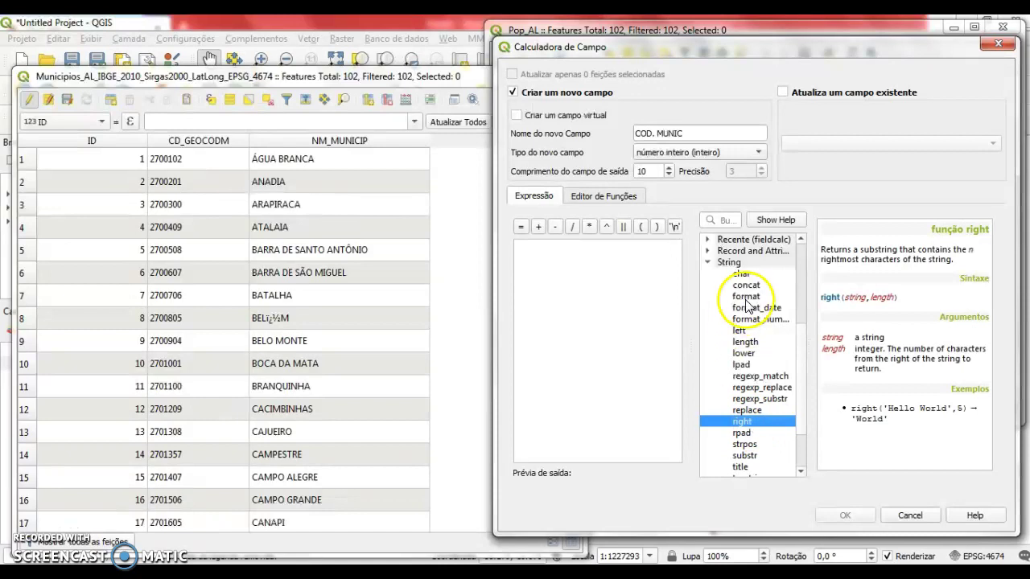
left_click(743, 424)
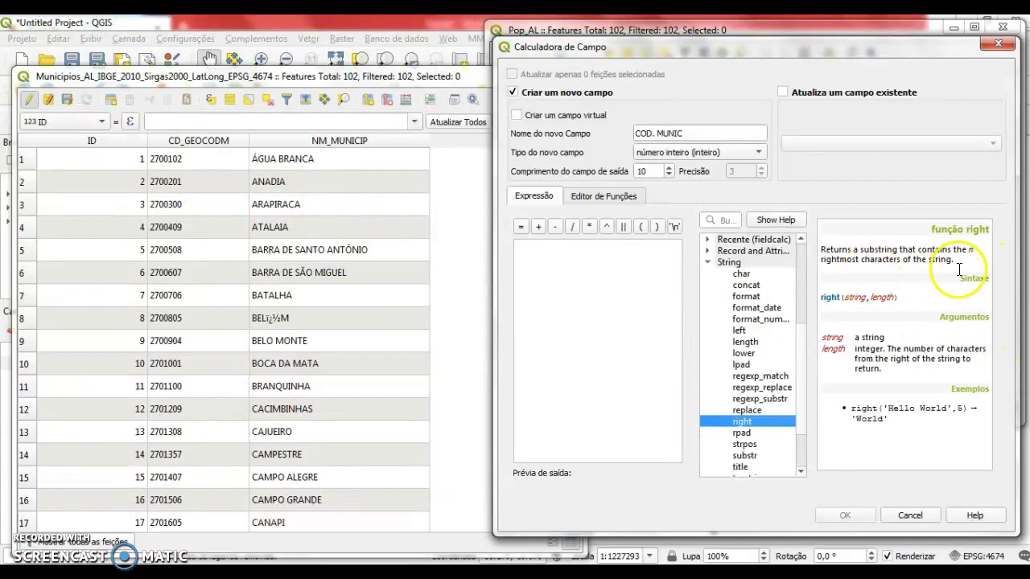
double_click(743, 422)
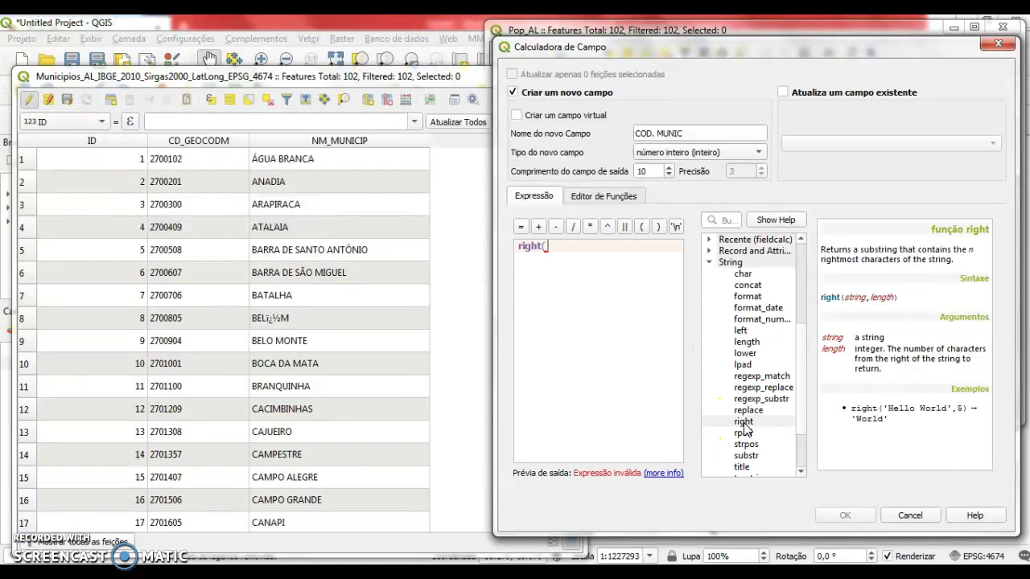
left_click(559, 249)
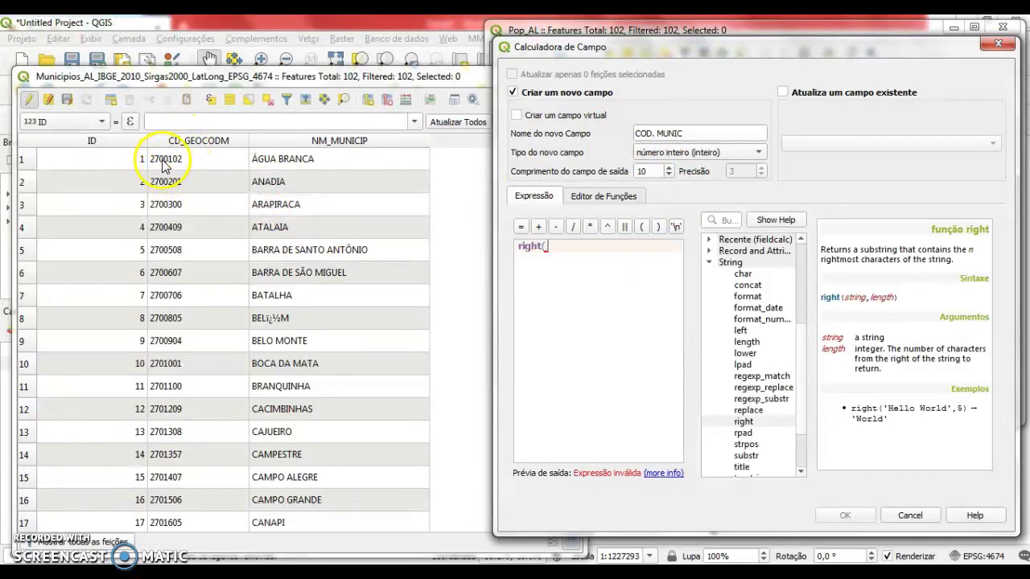
- Complete the expression as right("CD_GEOCODM",5) to extract the last five characters of the municipality geocode
left_click(709, 262)
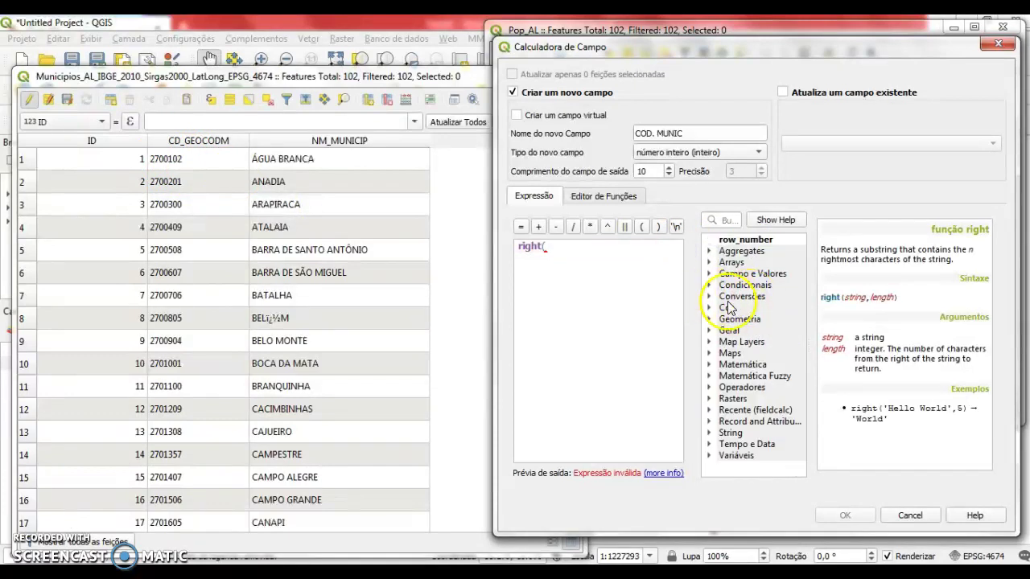
left_click(710, 274)
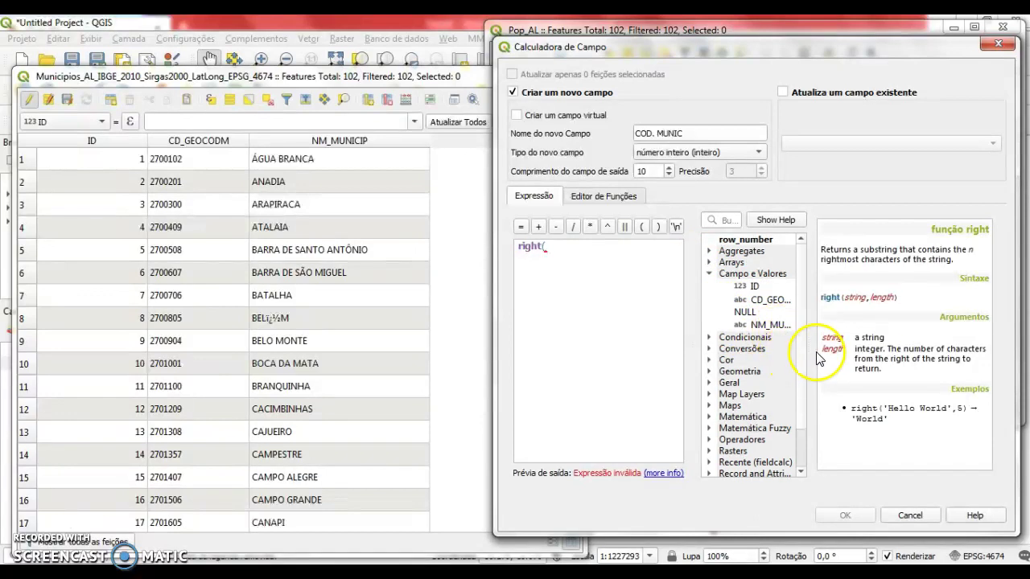
left_click(771, 301)
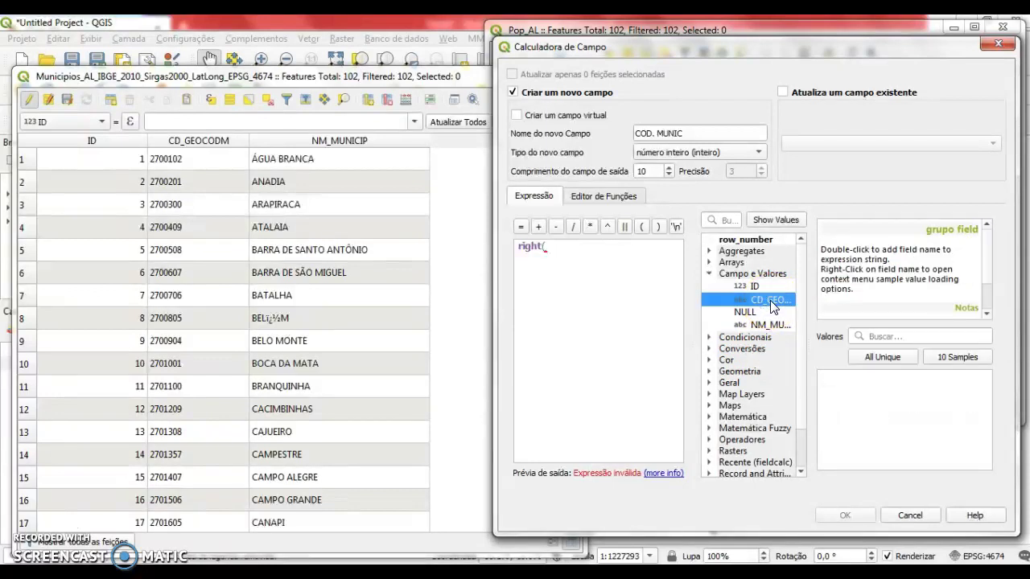
double_click(771, 301)
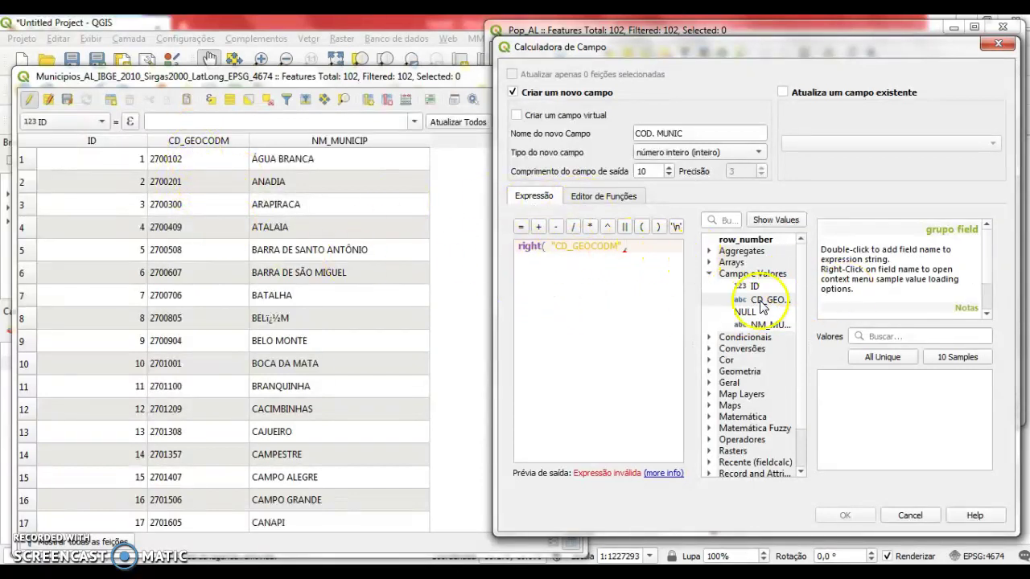
type(",5")
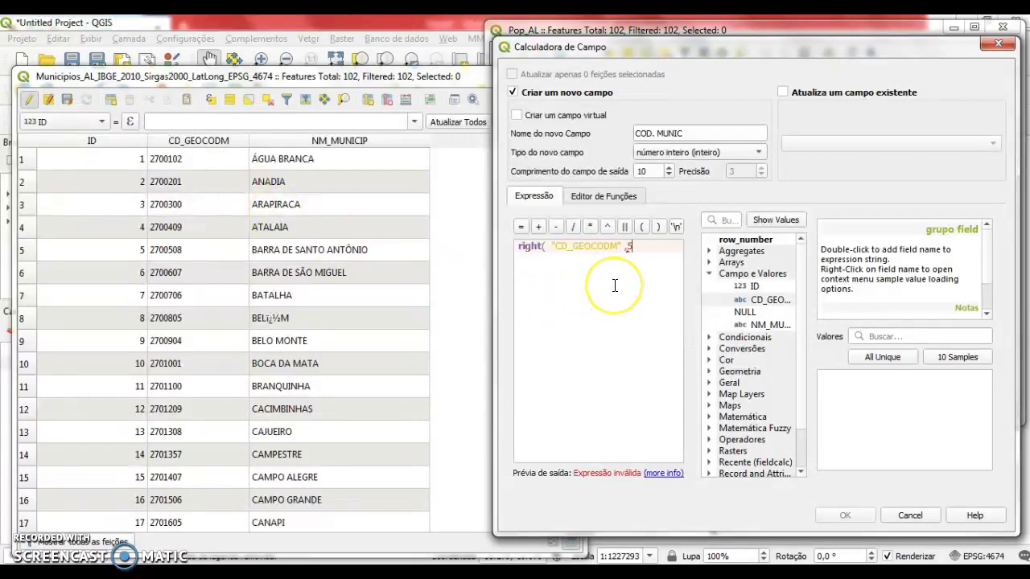
type(")")
left_click(583, 296)
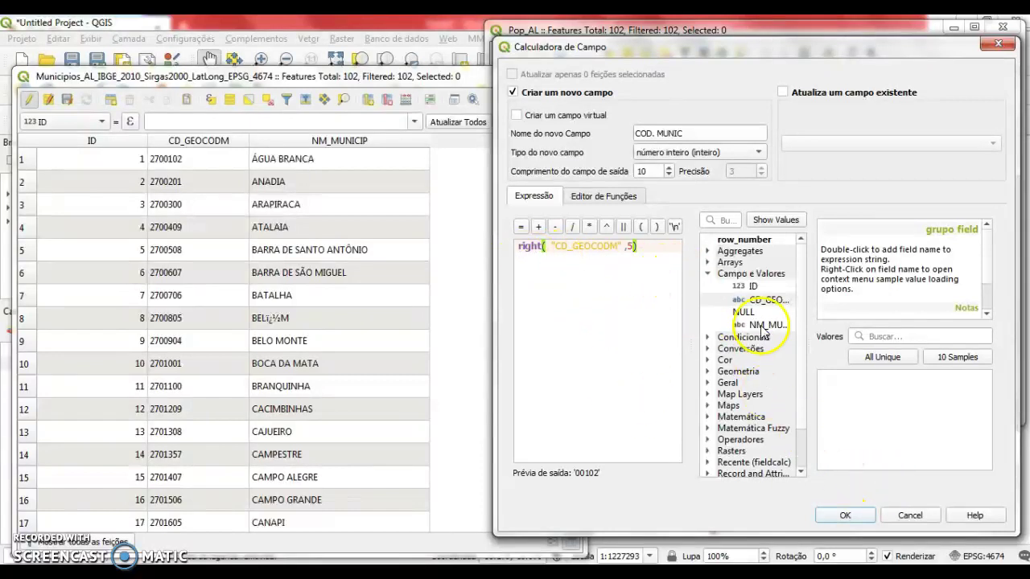
- Review the help for the right function and create the integer field COD. MUNIC from the expression
left_click(708, 279)
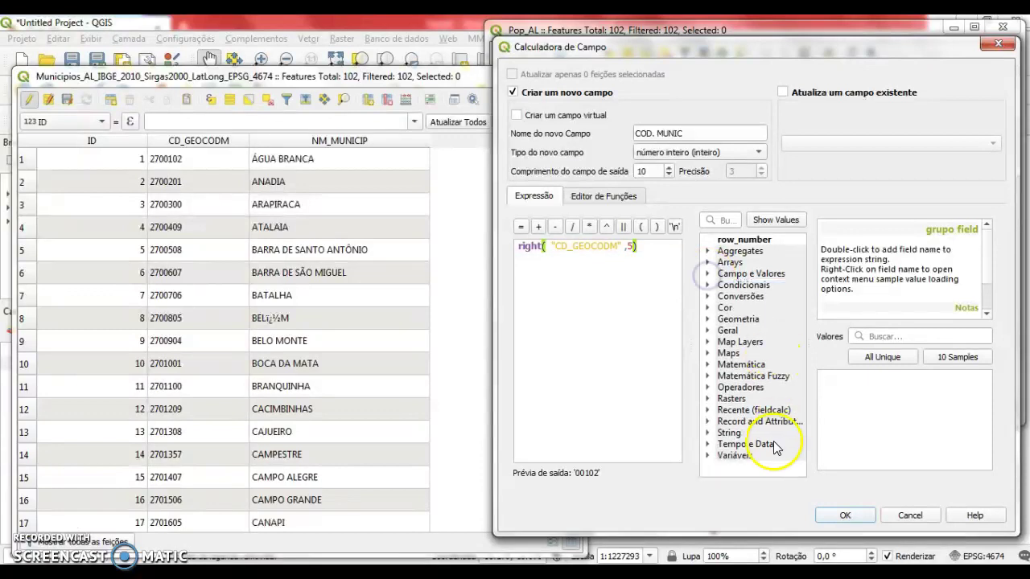
left_click(708, 432)
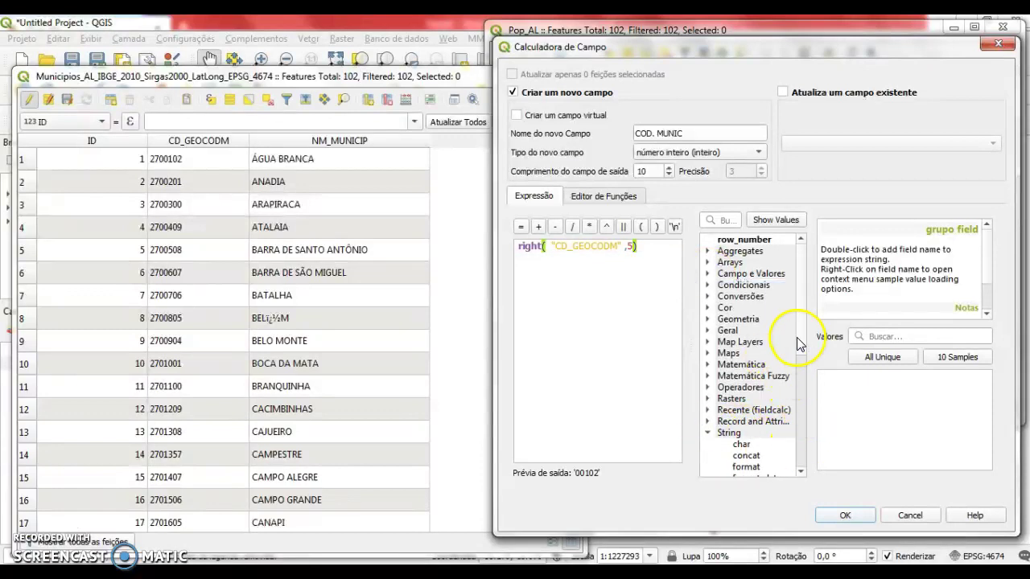
scroll(807, 371, "down", 3)
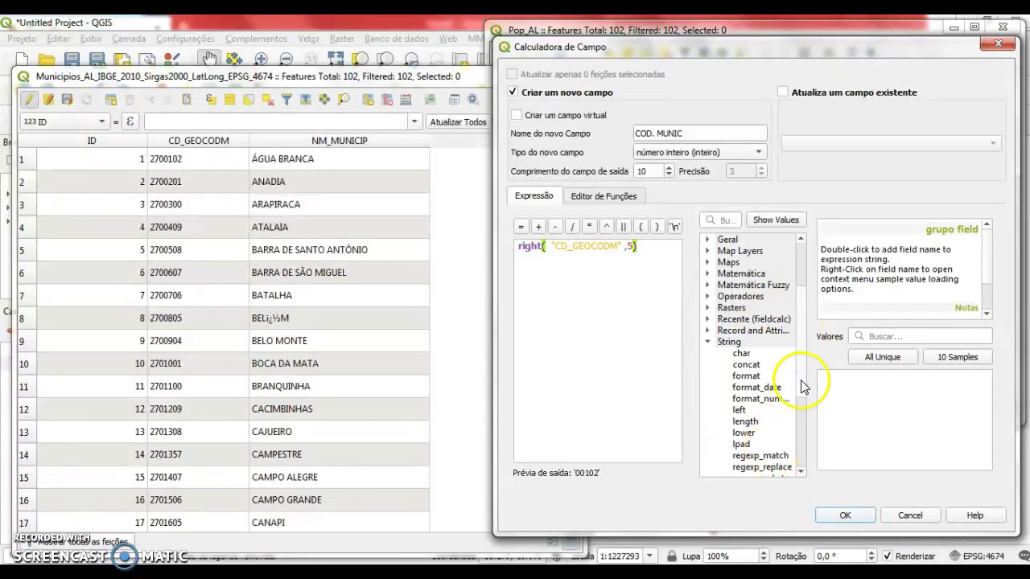
scroll(804, 425, "down", 4)
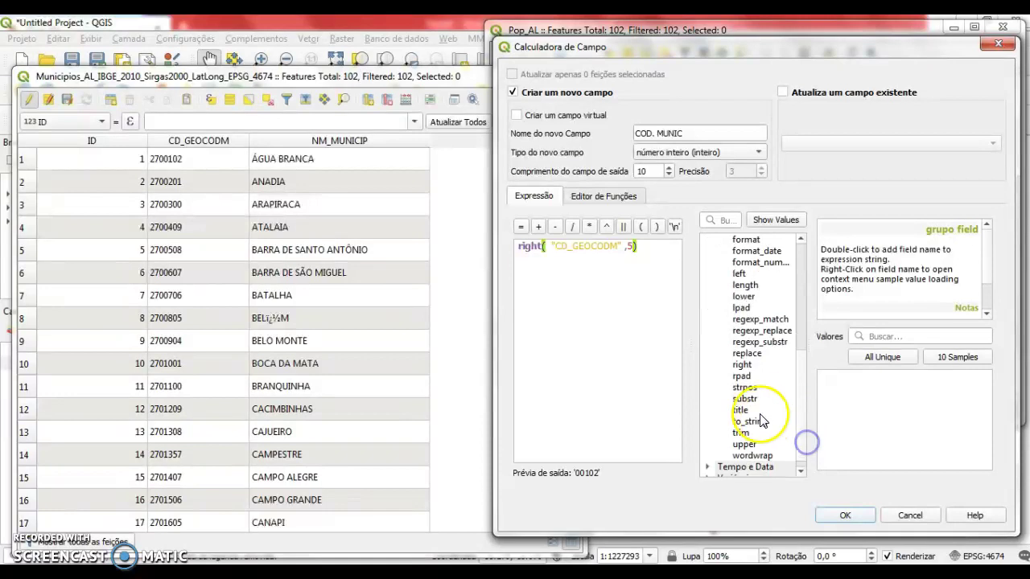
left_click(744, 365)
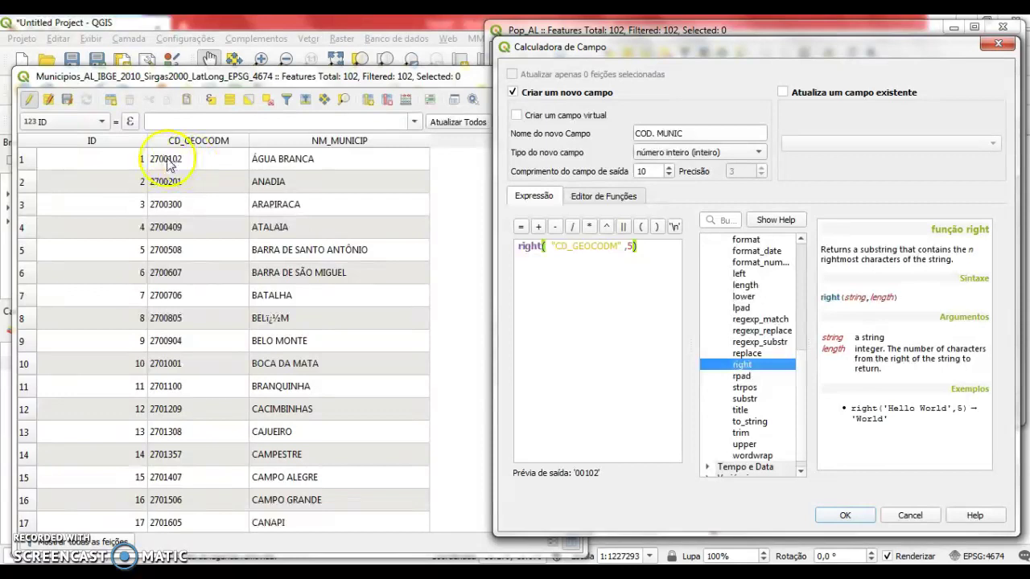
left_click(846, 516)
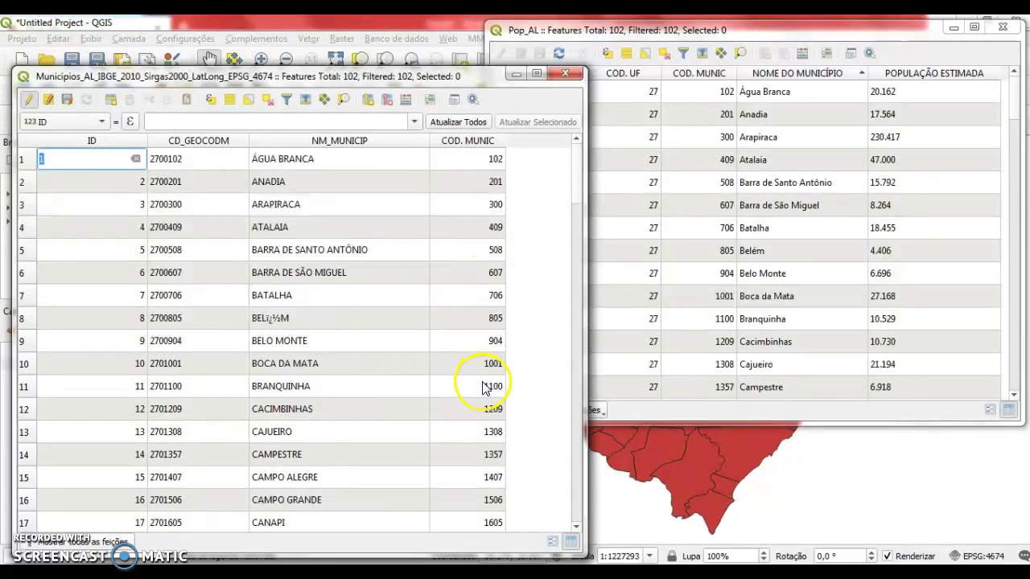
- Check the COD. MUNIC values through the municipalities table and arrange it beside the Pop_AL table for comparison
scroll(478, 394, "down", 12)
scroll(487, 419, "down", 8)
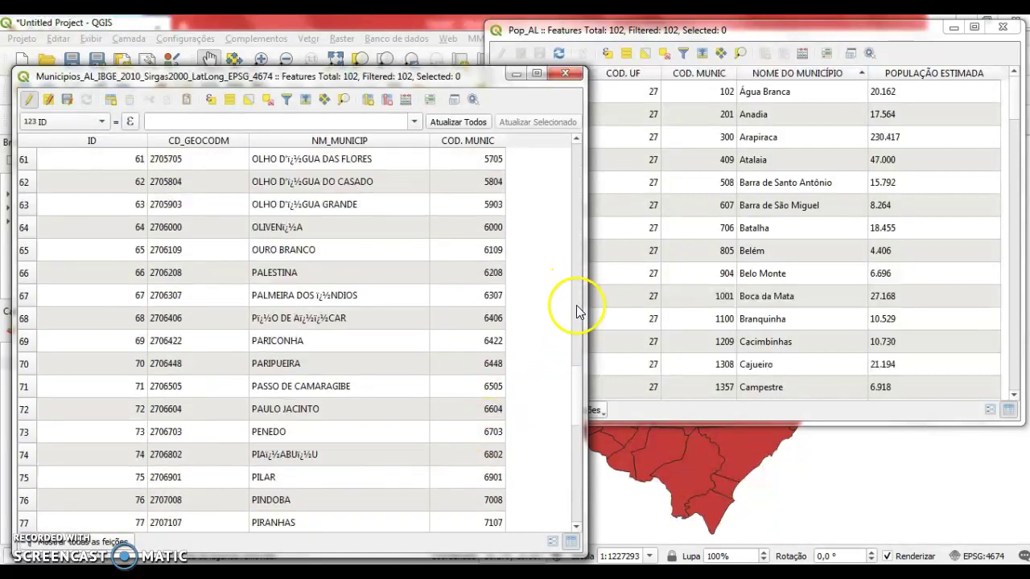
scroll(579, 390, "down", 6)
left_click_drag(576, 466, 593, 157)
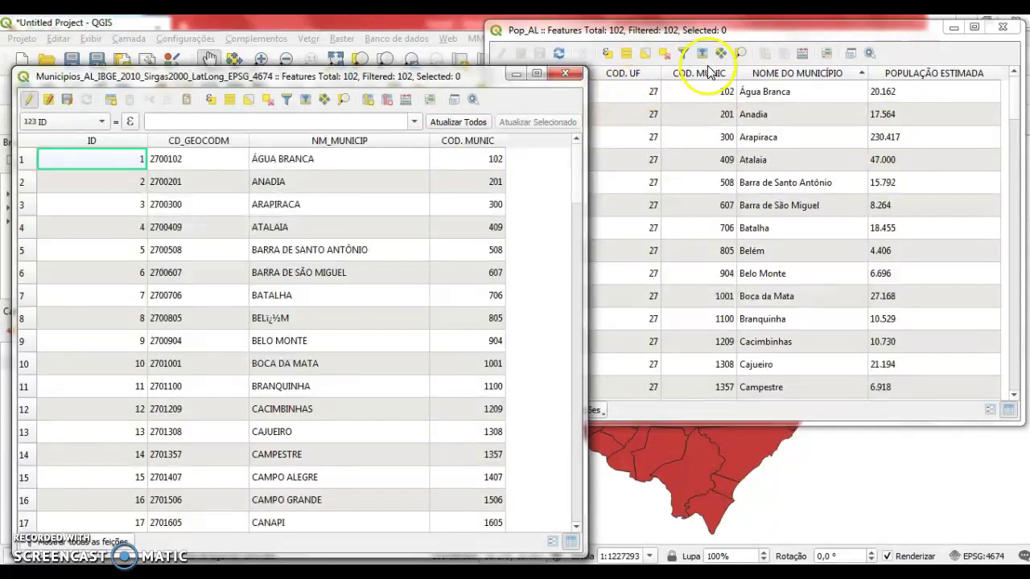
left_click_drag(737, 35, 748, 68)
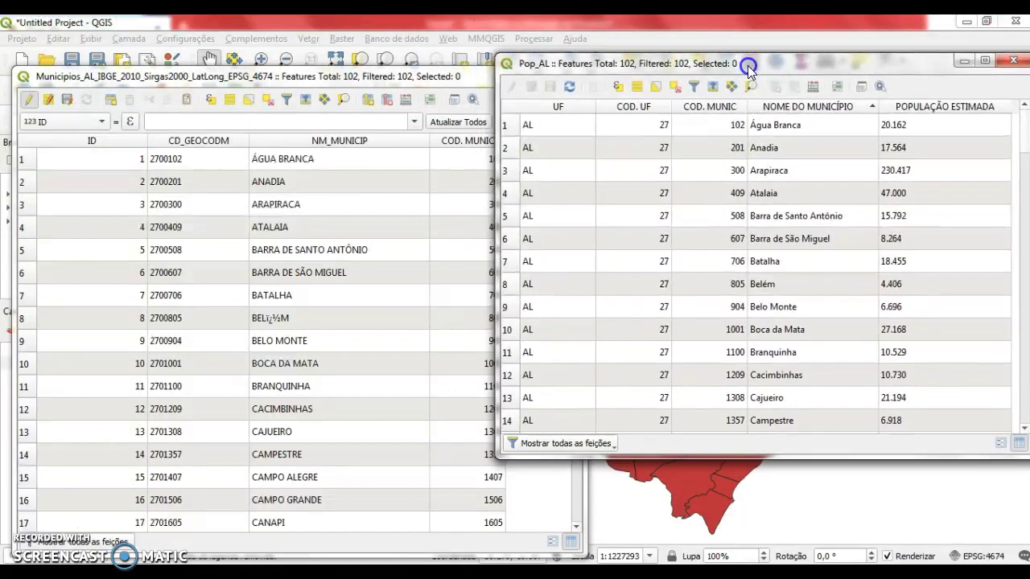
left_click_drag(497, 126, 553, 155)
left_click(580, 151)
left_click_drag(771, 64, 745, 72)
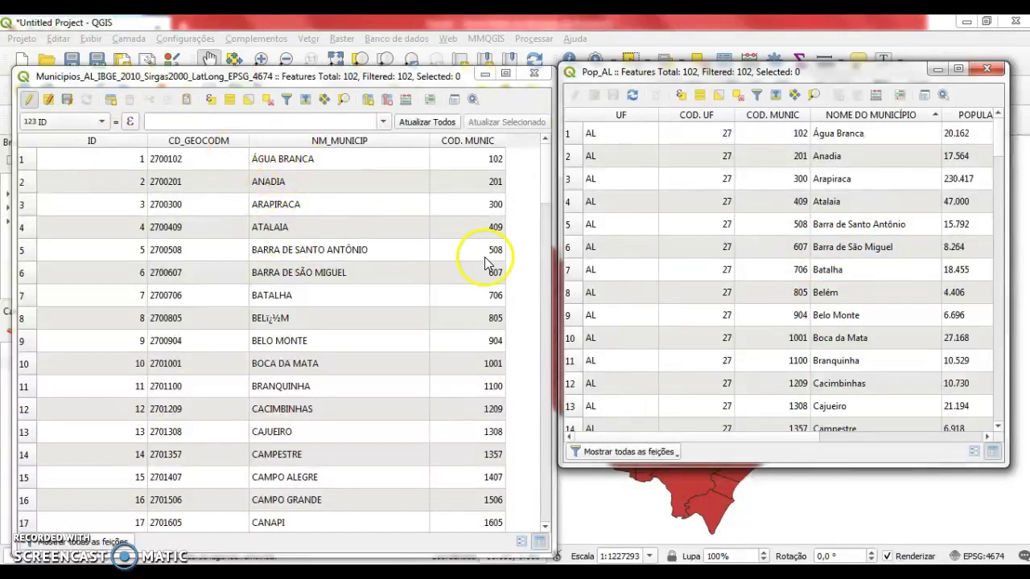
- End editing of the municipalities layer with its changes saved, and close both attribute tables
left_click(29, 99)
left_click(538, 306)
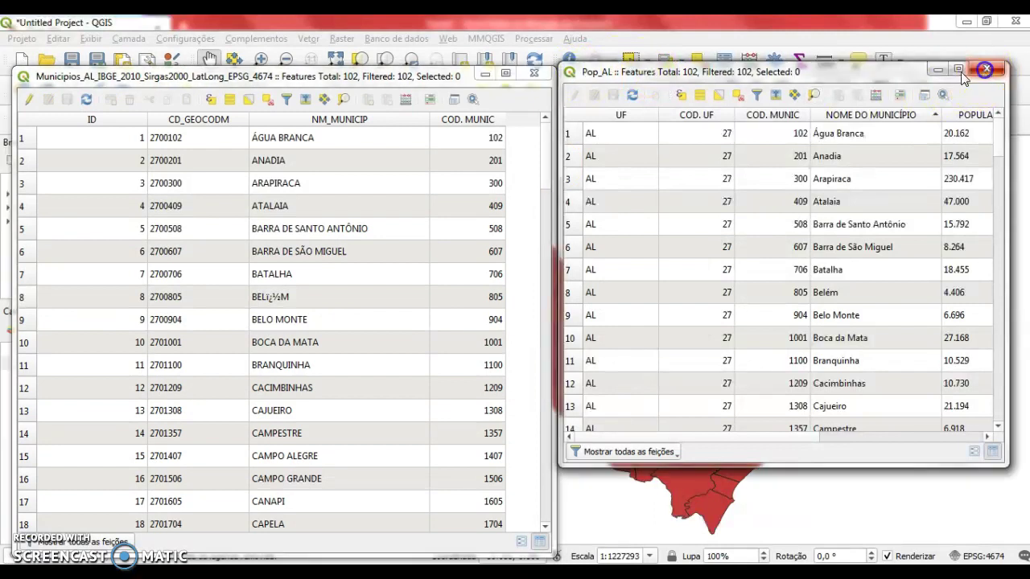
left_click(986, 69)
left_click(535, 74)
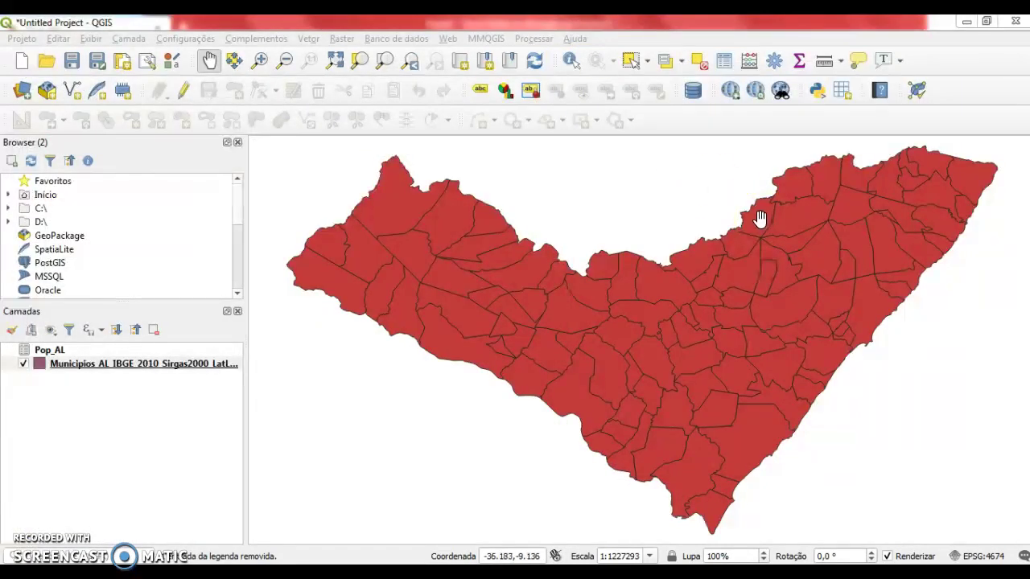
- Reopen the municipalities layer's attribute table to check the COD. MUNIC column, and close it
right_click(134, 363)
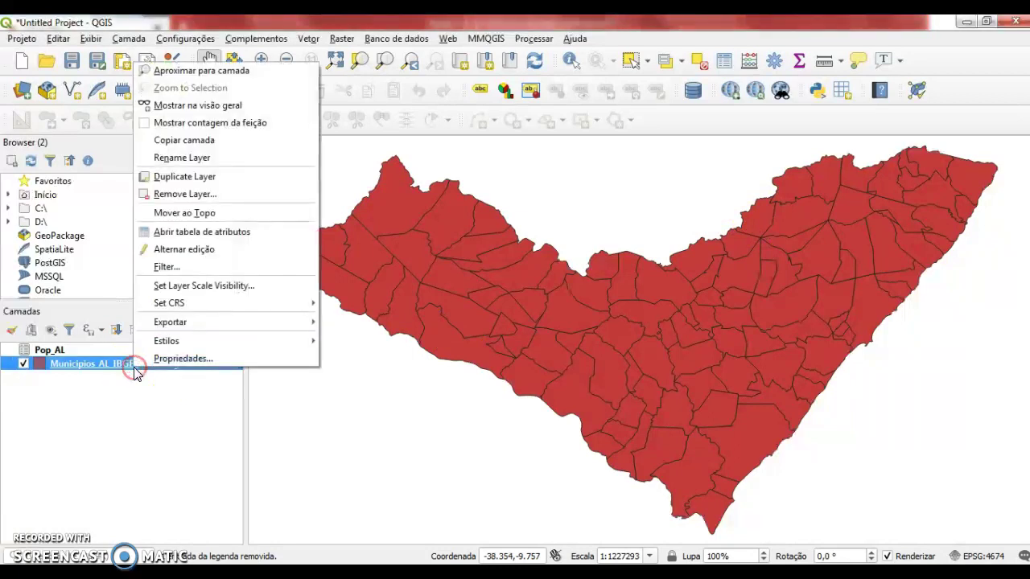
left_click(207, 232)
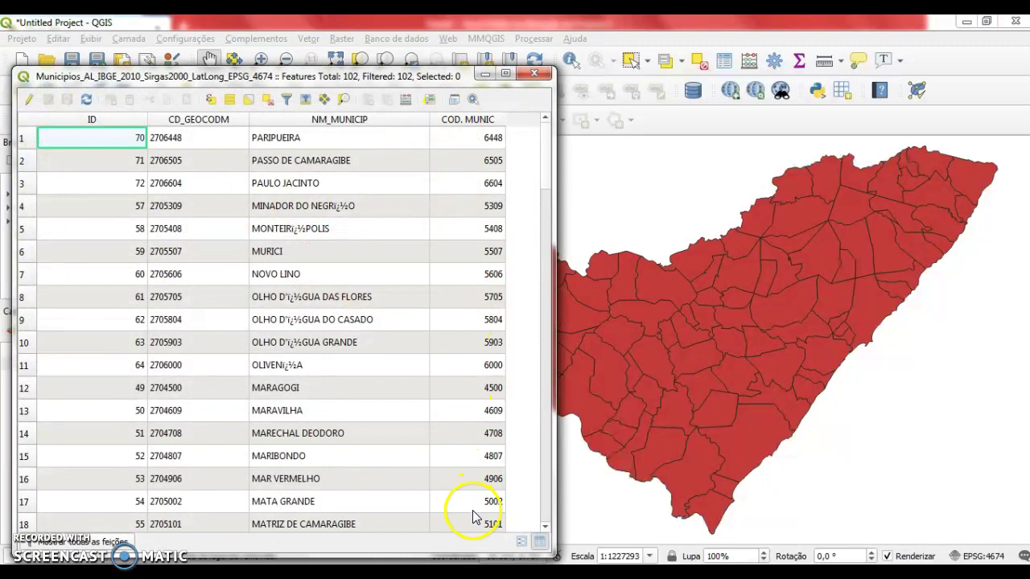
left_click(545, 73)
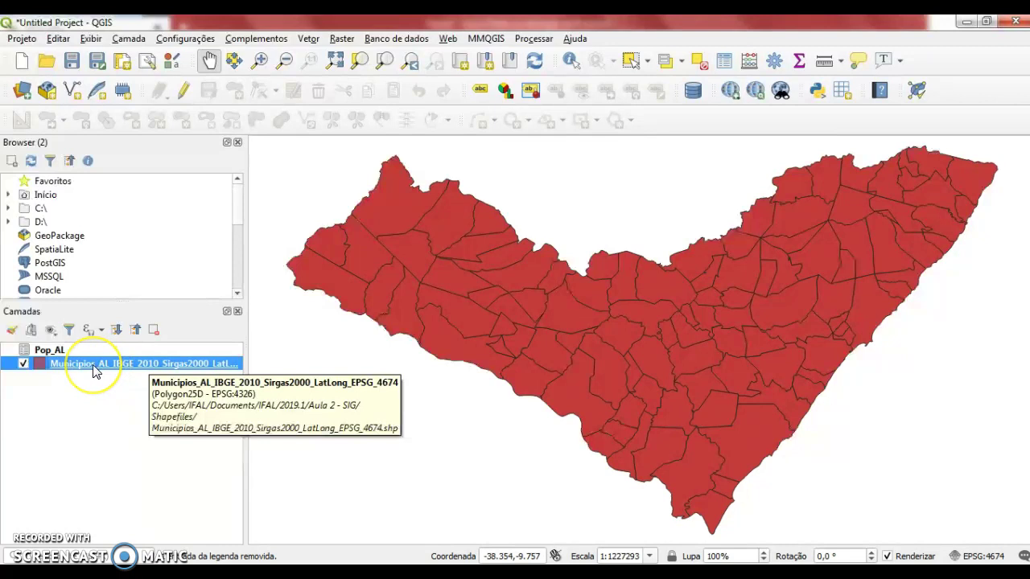
- Open the joins (Uniões) settings in the properties of the Municipios_AL_IBGE_2010 layer
left_click(54, 350)
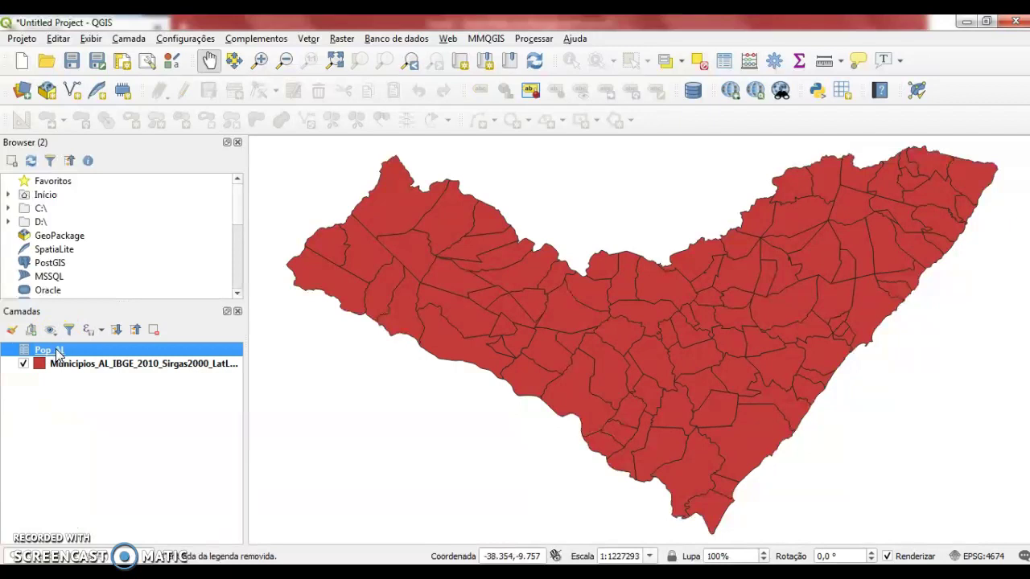
left_click(66, 364)
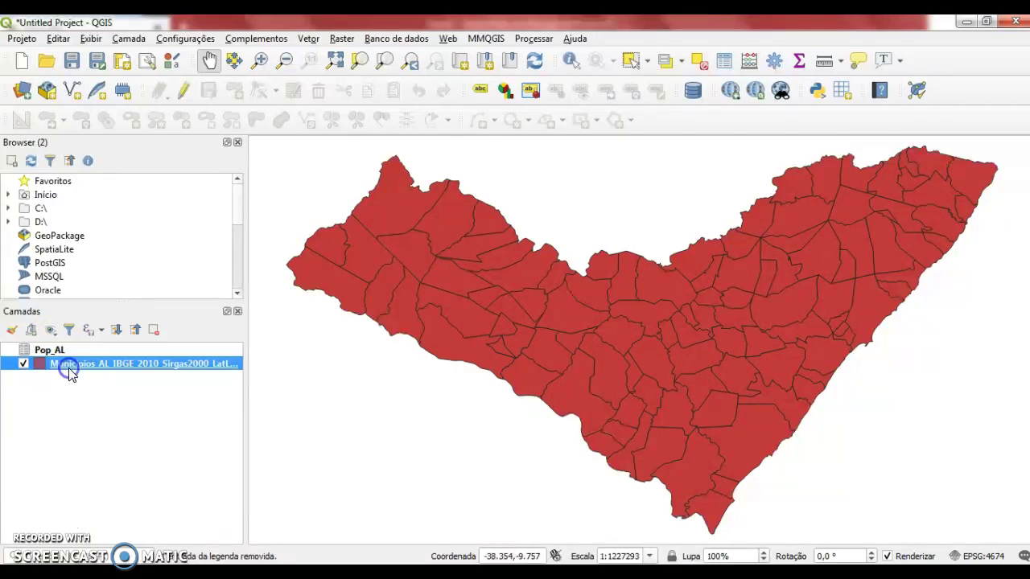
right_click(110, 363)
left_click(131, 354)
double_click(135, 366)
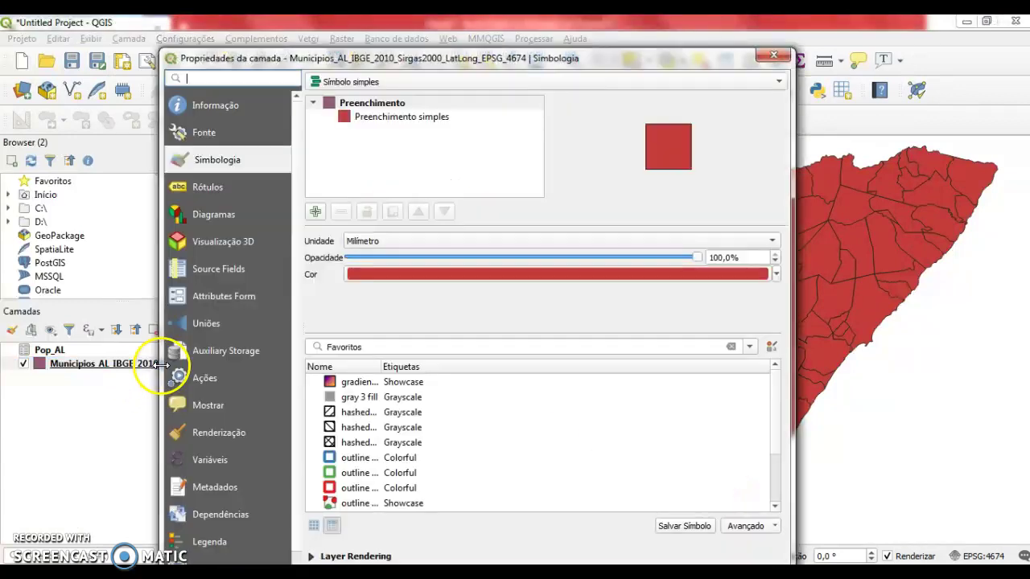
left_click(212, 325)
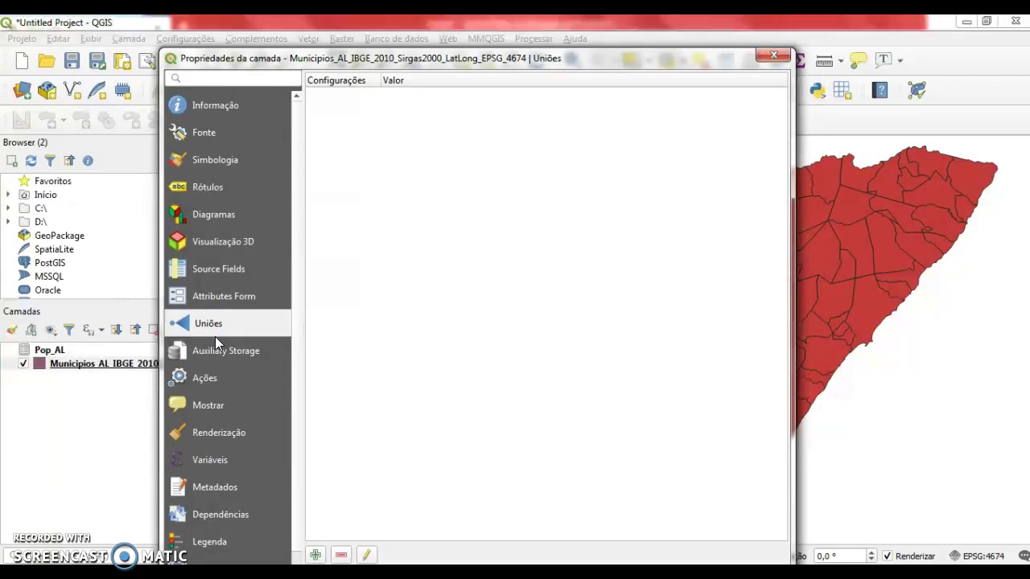
- Add a vector join to the municipalities layer with Pop_AL as the join layer and COD. MUNIC as its join field
left_click_drag(344, 60, 378, 49)
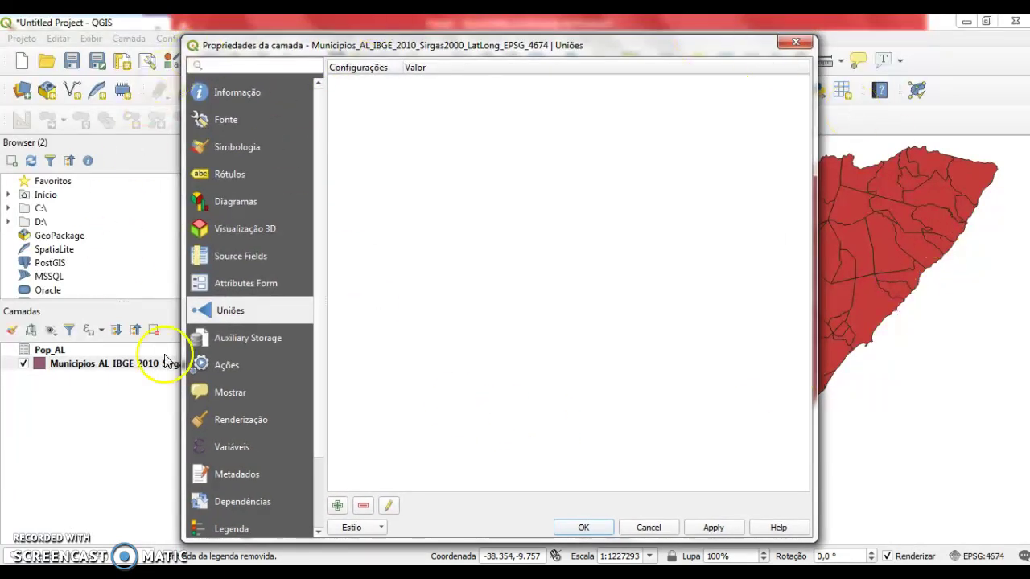
left_click(338, 506)
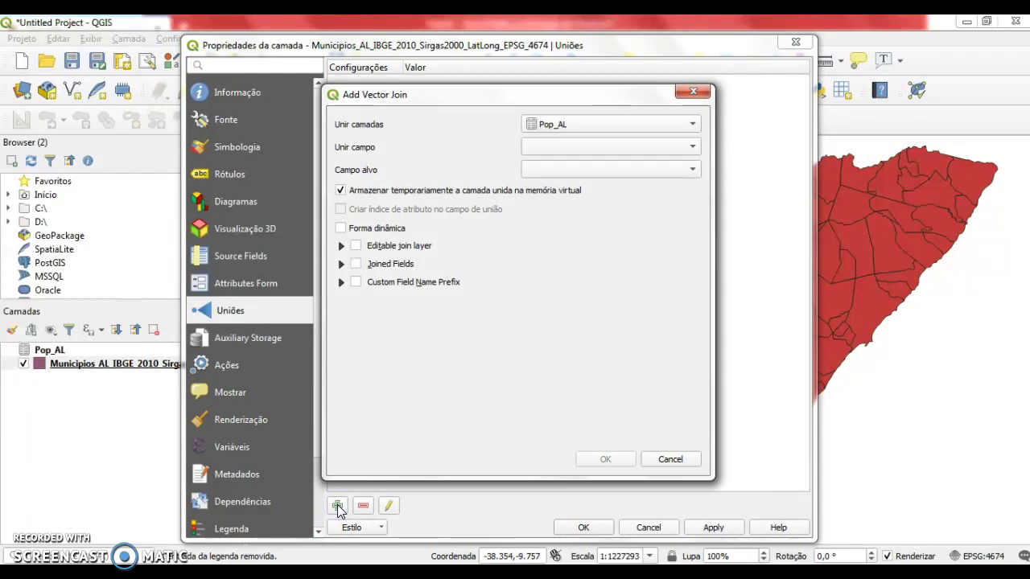
left_click(565, 125)
left_click(660, 127)
left_click(663, 148)
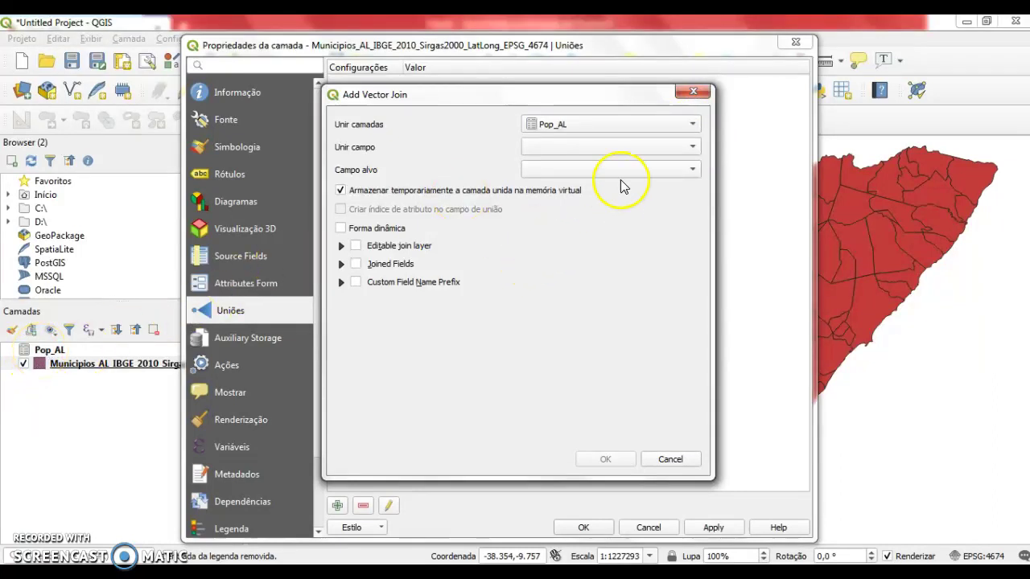
left_click(652, 147)
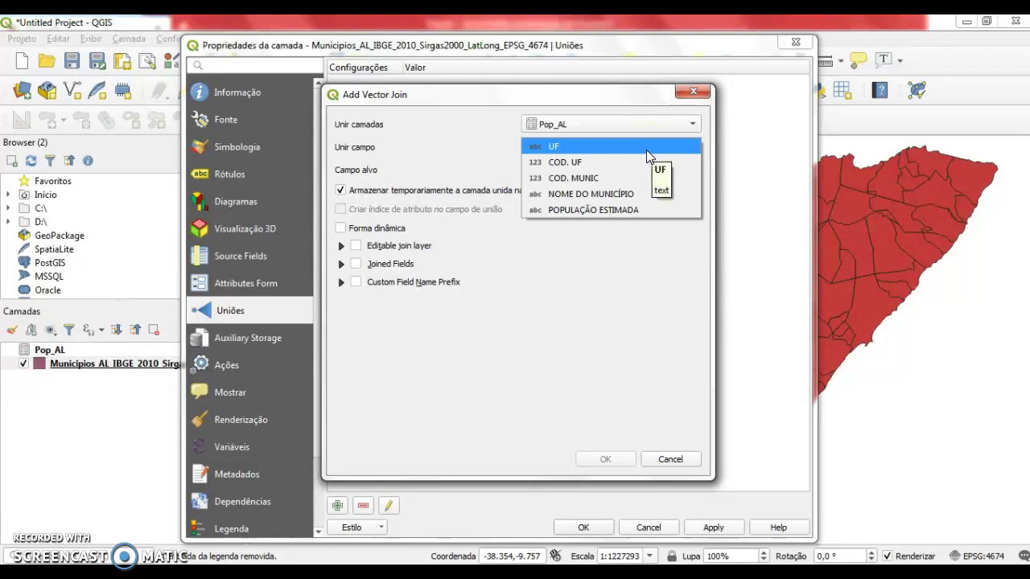
left_click(598, 184)
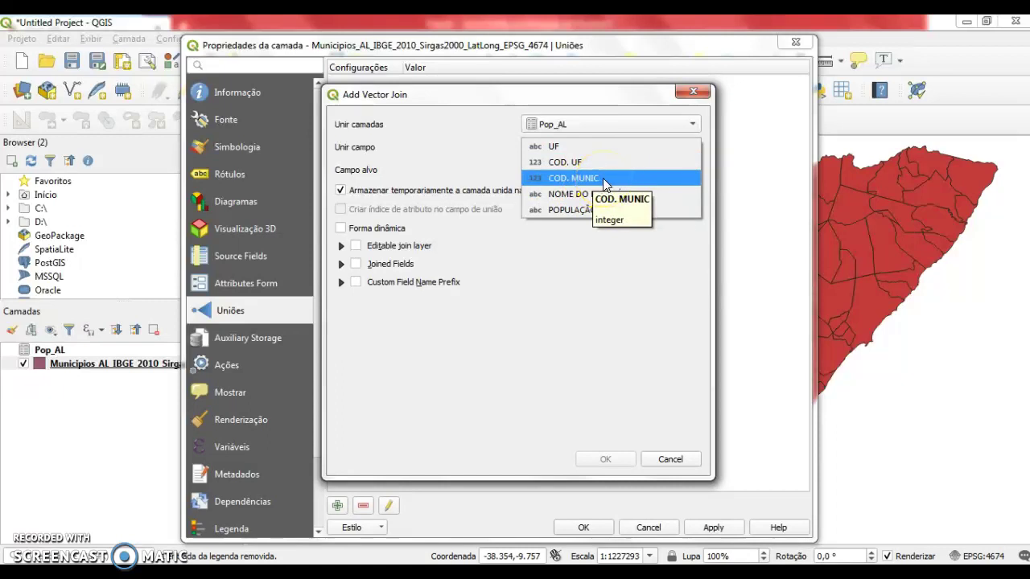
left_click(602, 177)
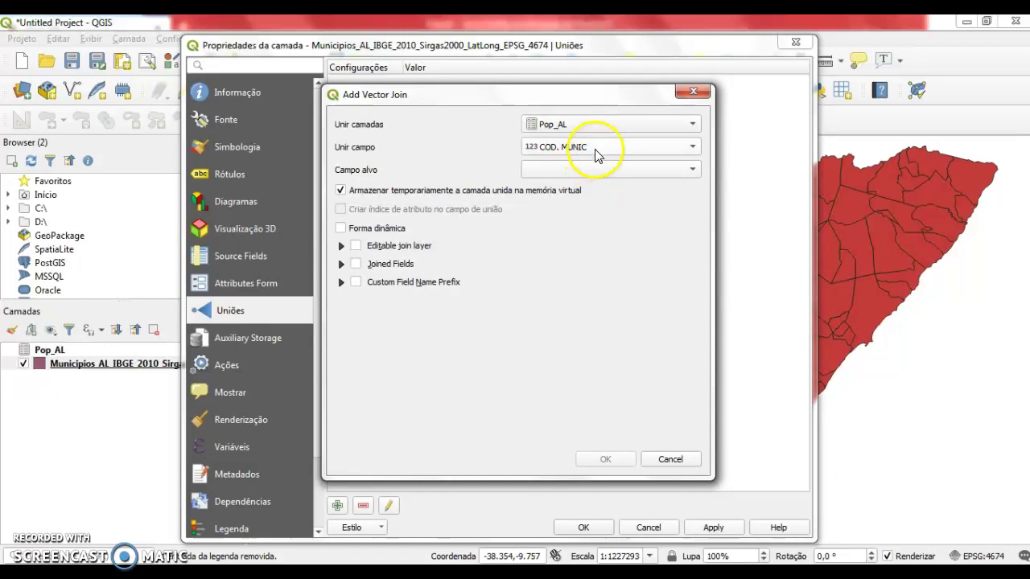
- Set the join's target field to COD. MUNIC, then apply the join and close the layer properties
left_click(595, 148)
left_click(593, 147)
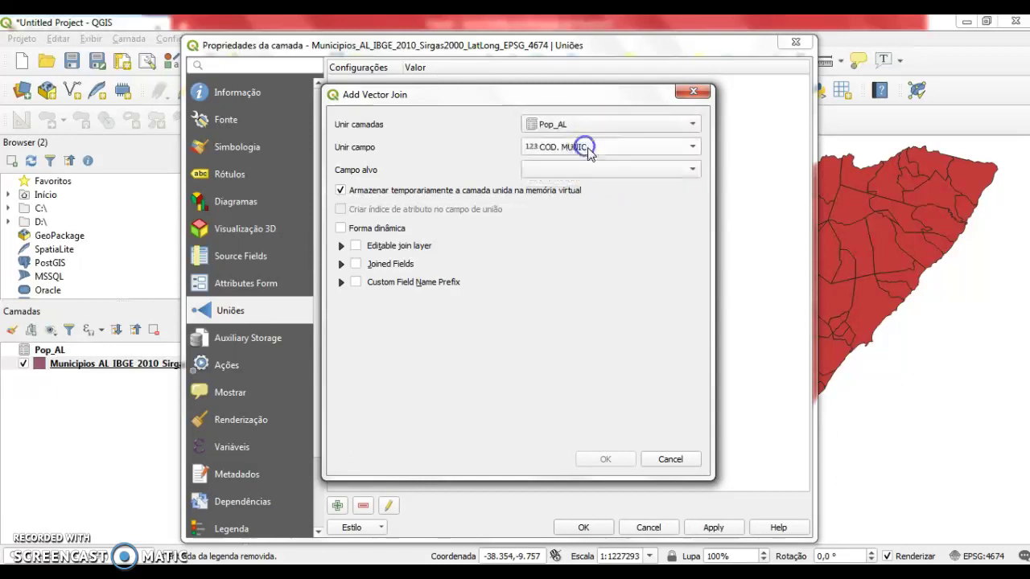
left_click(599, 170)
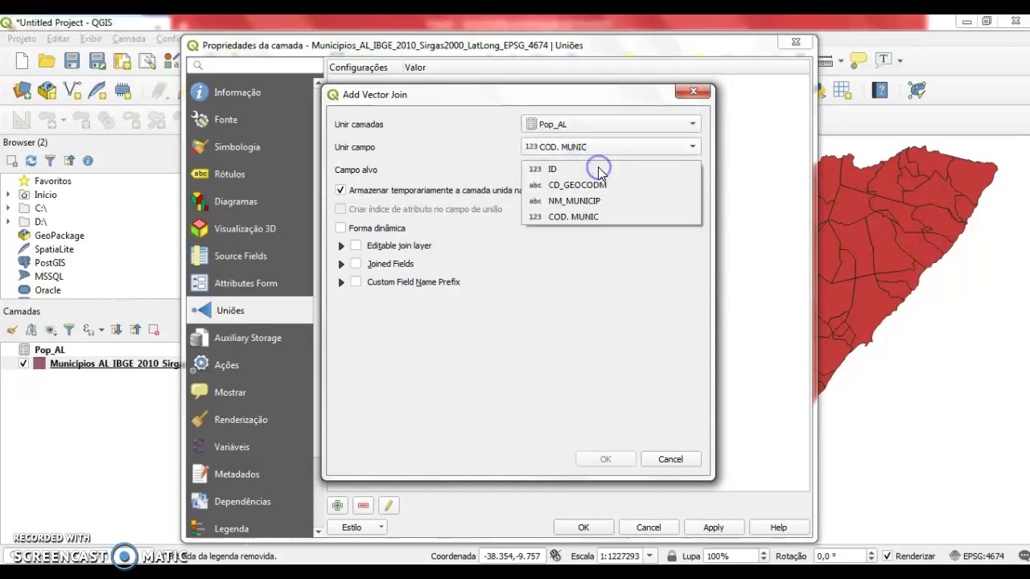
left_click(609, 217)
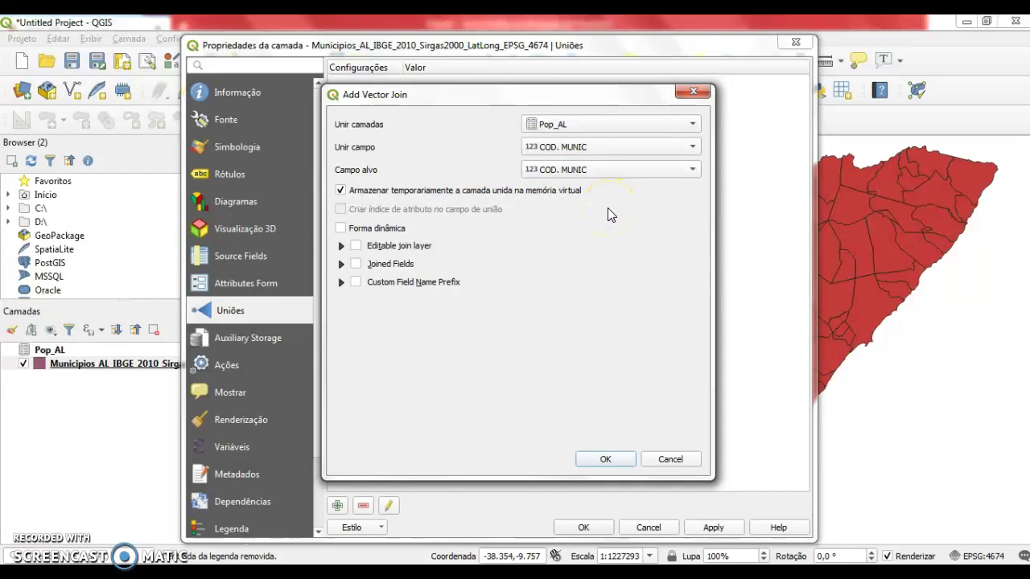
left_click(606, 460)
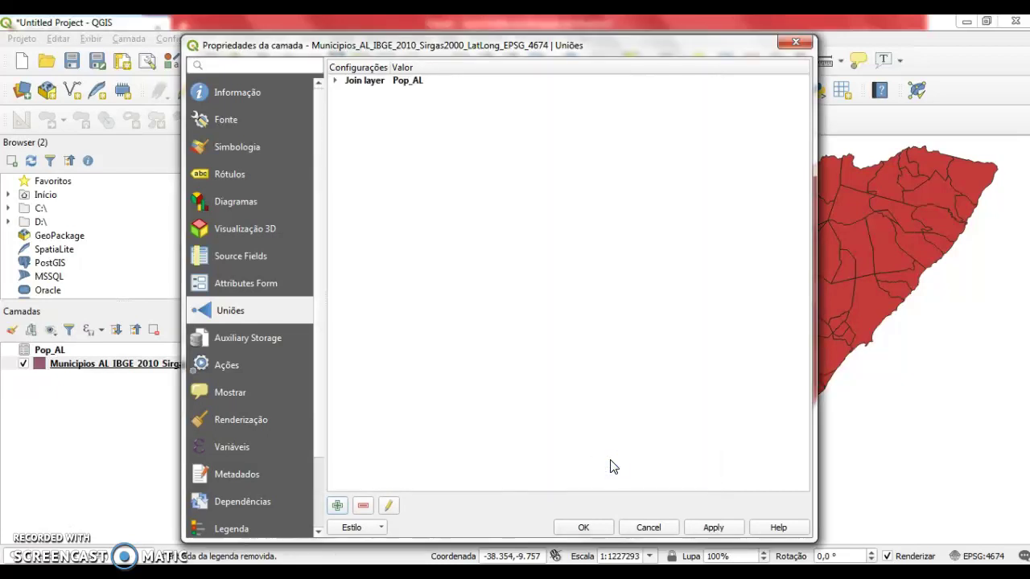
left_click(713, 528)
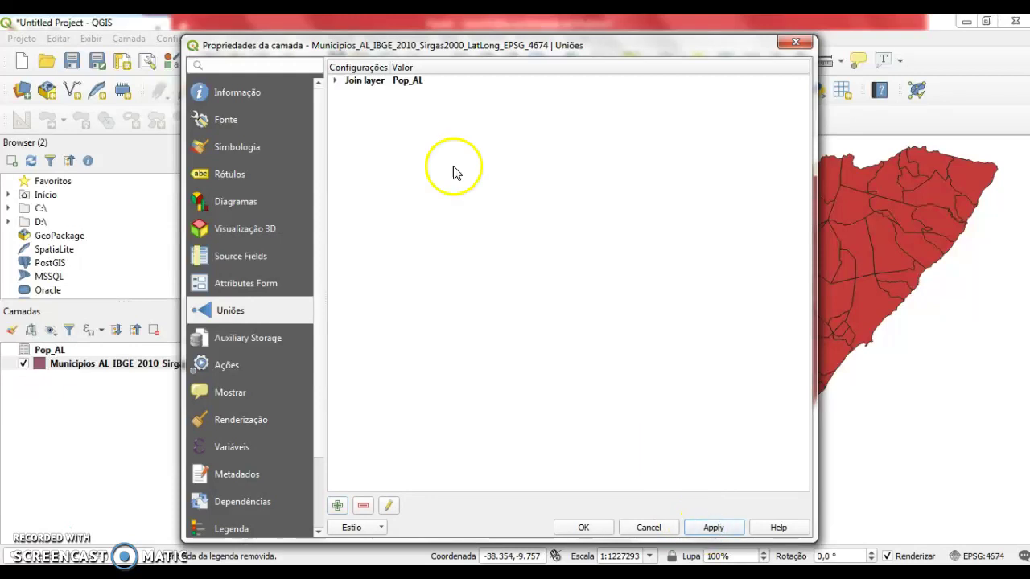
left_click(585, 528)
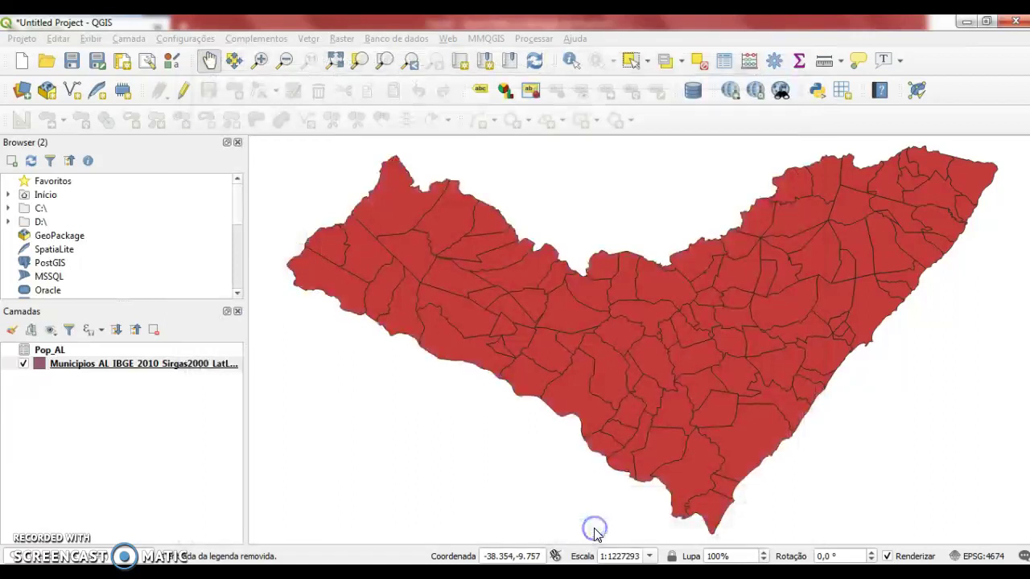
- Examine the joined Pop_AL columns in the municipalities layer's attribute table, widening the table window, and minimize it
right_click(89, 370)
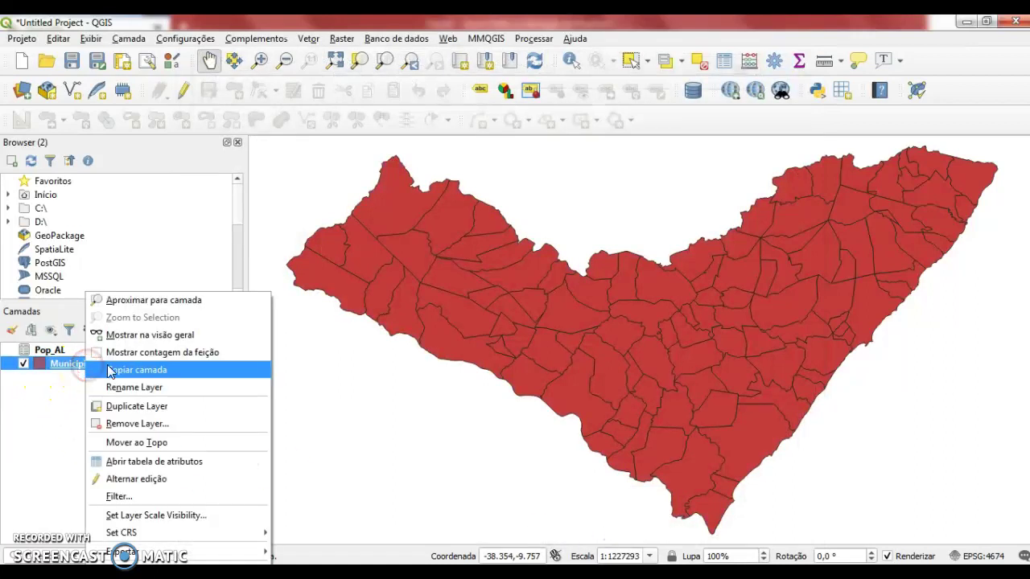
left_click(211, 461)
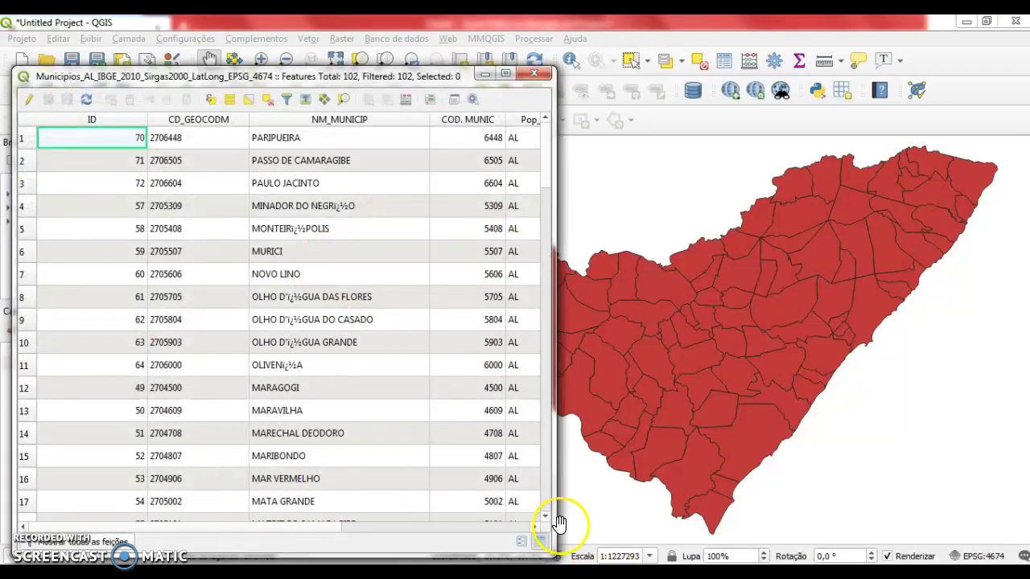
left_click_drag(555, 507, 947, 423)
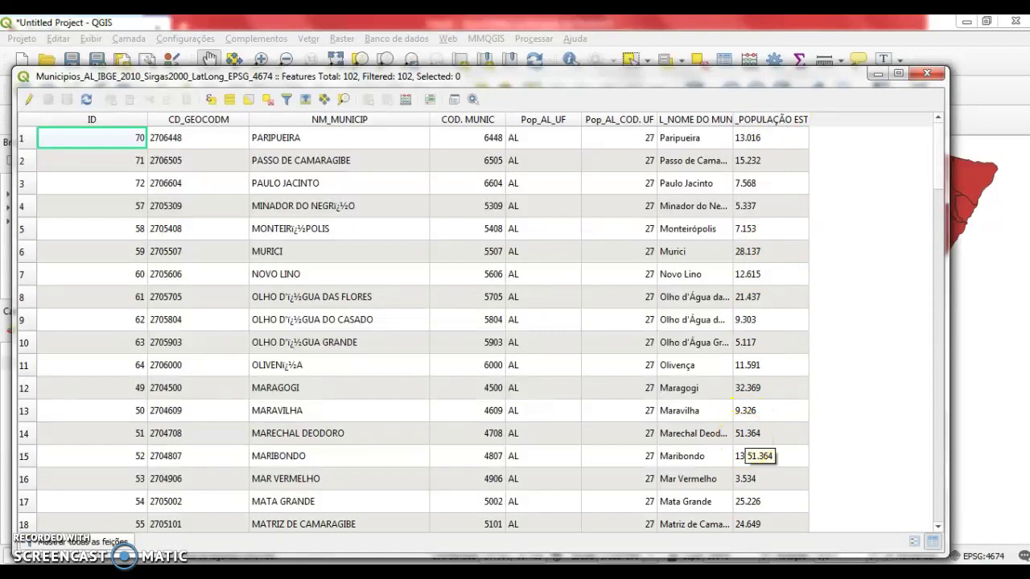
left_click_drag(189, 76, 316, 74)
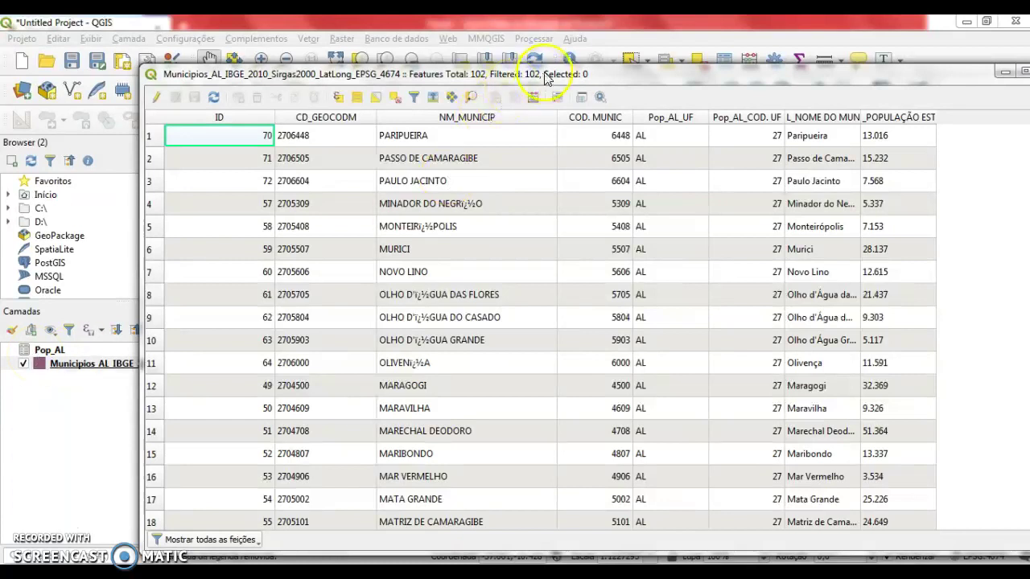
left_click_drag(567, 77, 475, 71)
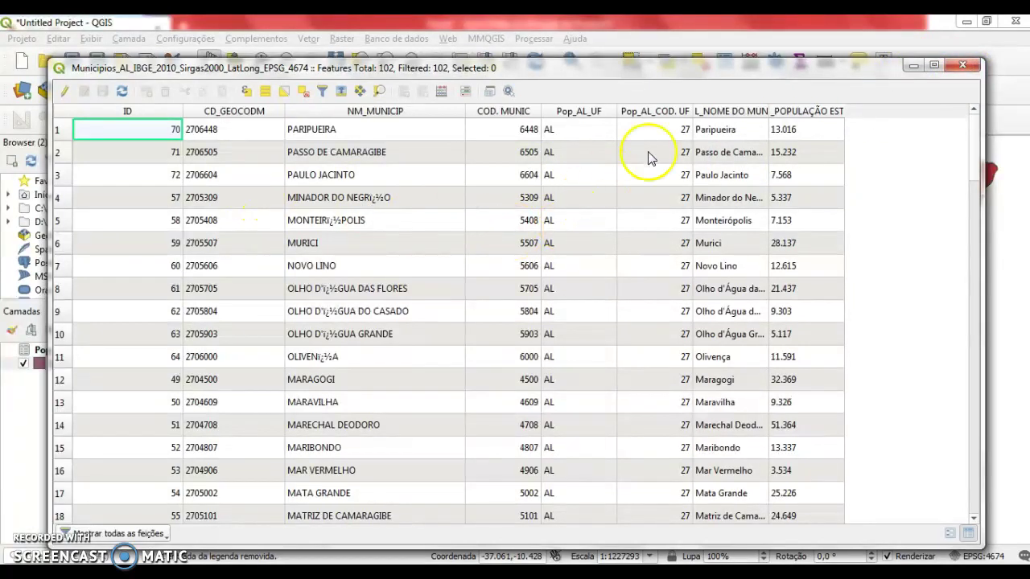
left_click(914, 65)
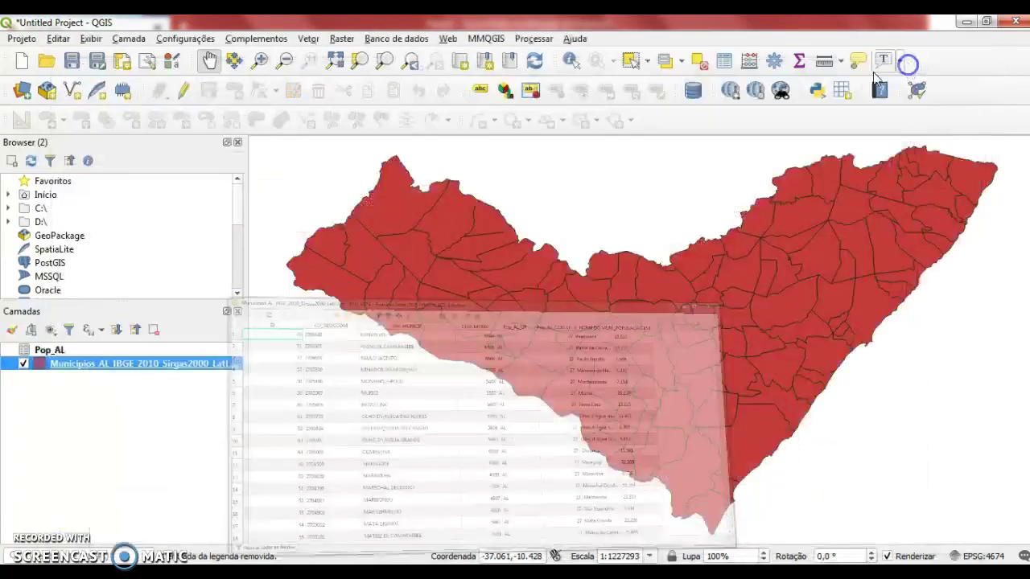
- Edit the municipalities layer's Pop_AL join to limit its joined fields to POPULAÇÃO ESTIMADA, and apply the change
right_click(139, 369)
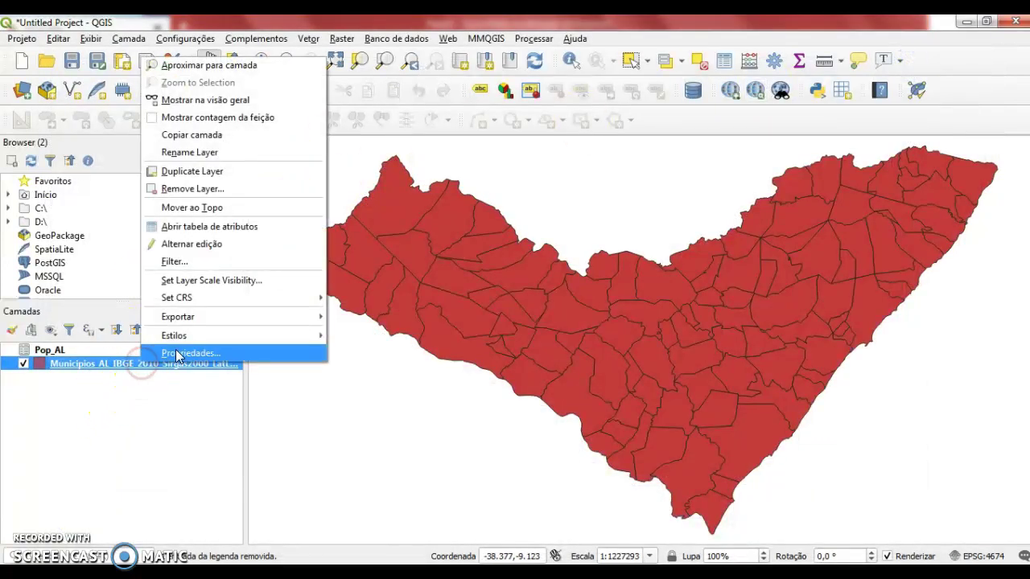
left_click(181, 354)
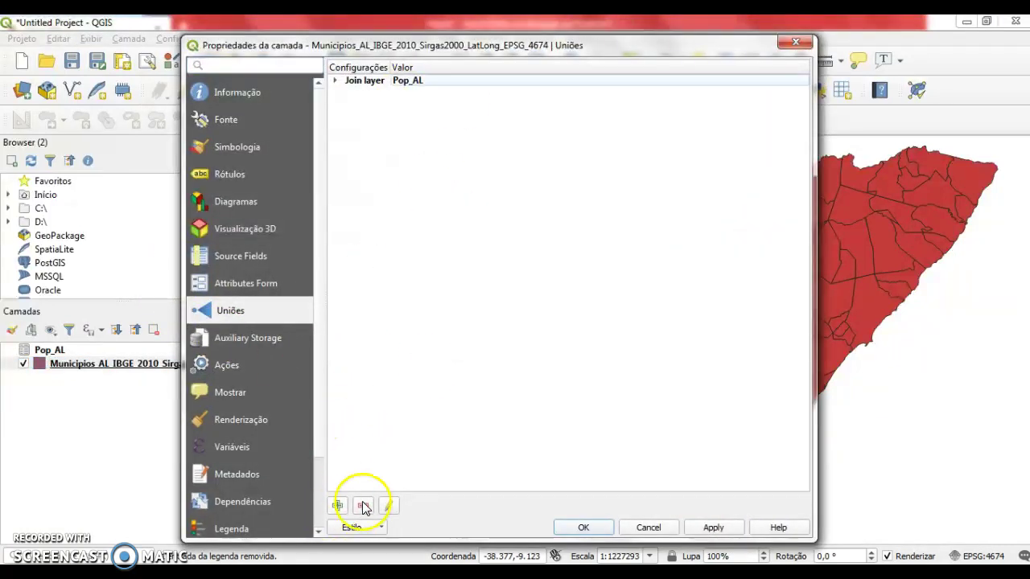
left_click(372, 82)
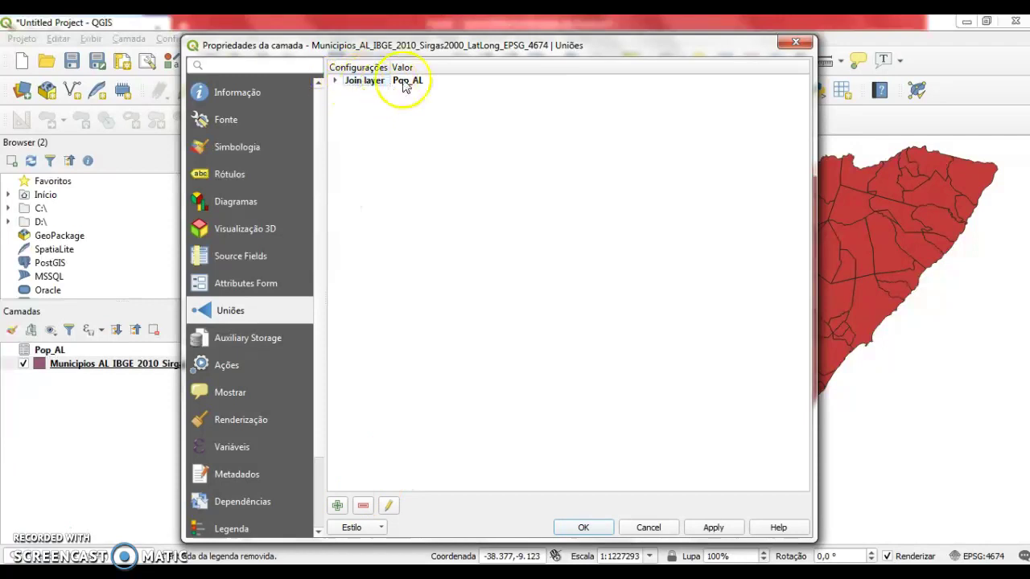
left_click(390, 507)
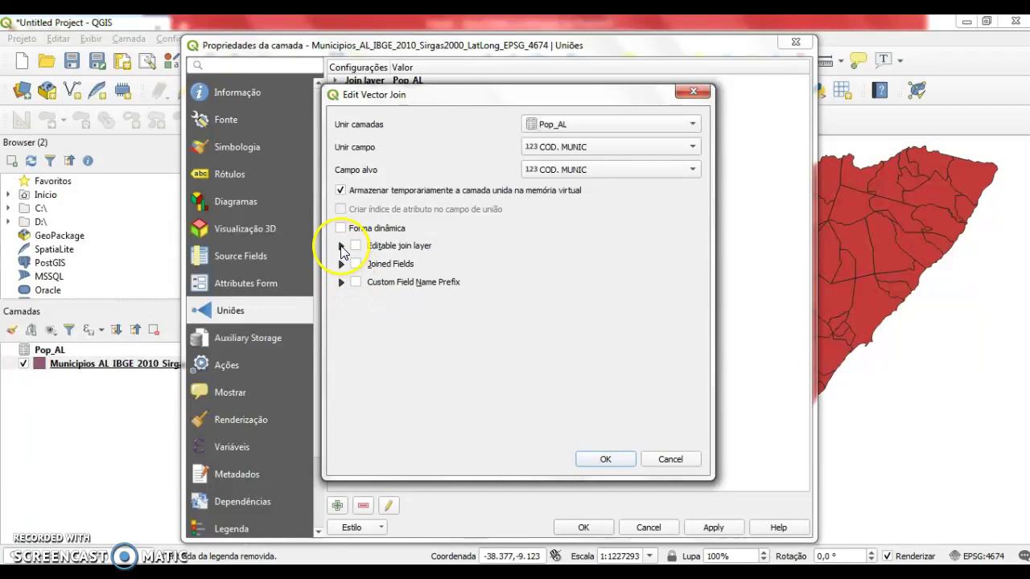
left_click(341, 246)
left_click(342, 315)
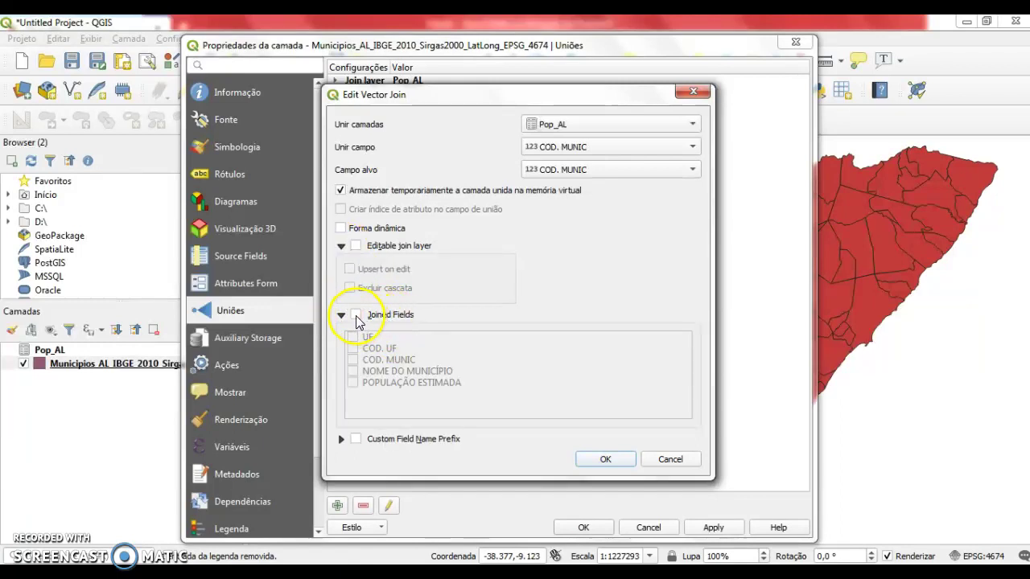
left_click(356, 316)
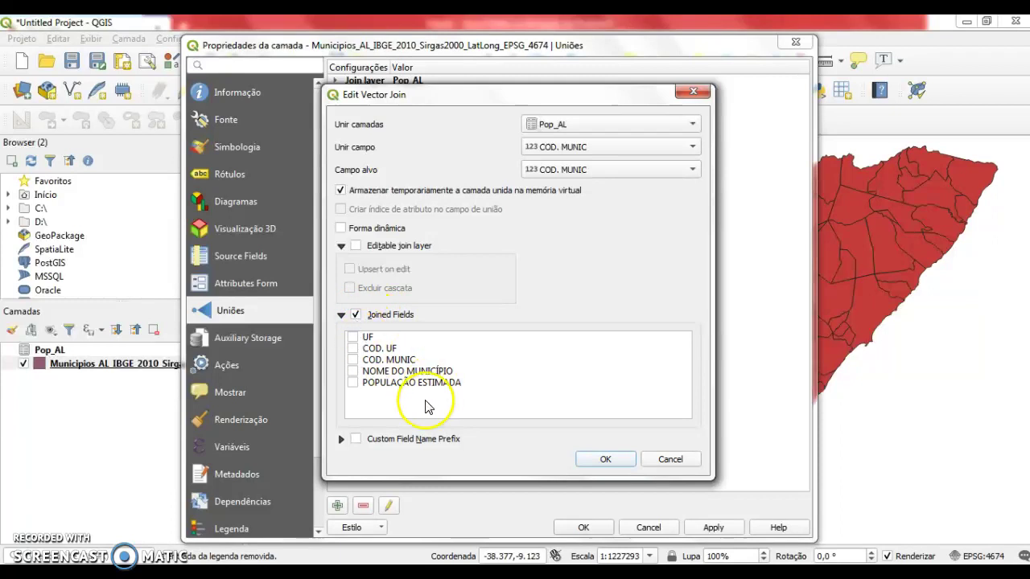
left_click(352, 383)
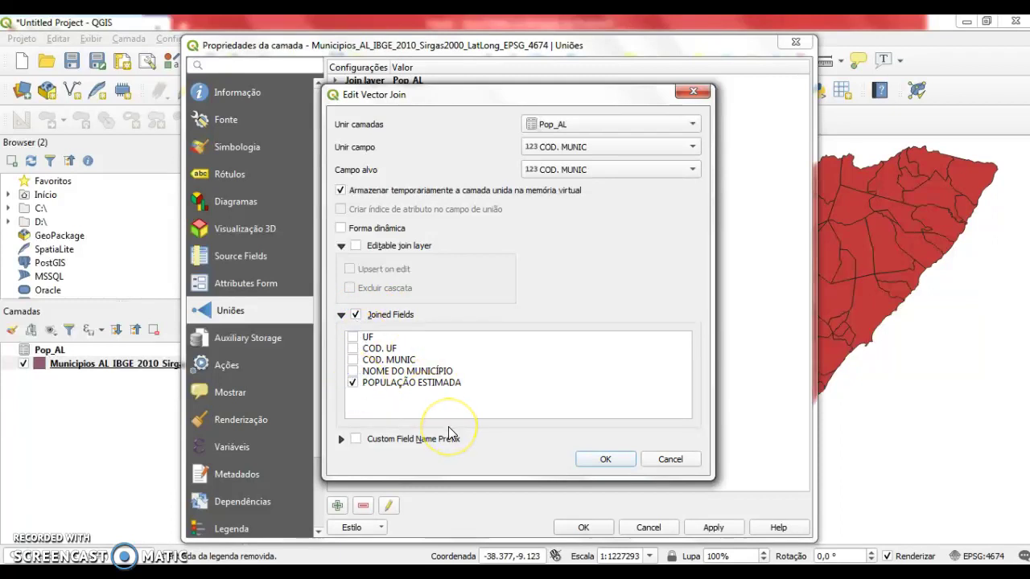
left_click(602, 459)
left_click(713, 525)
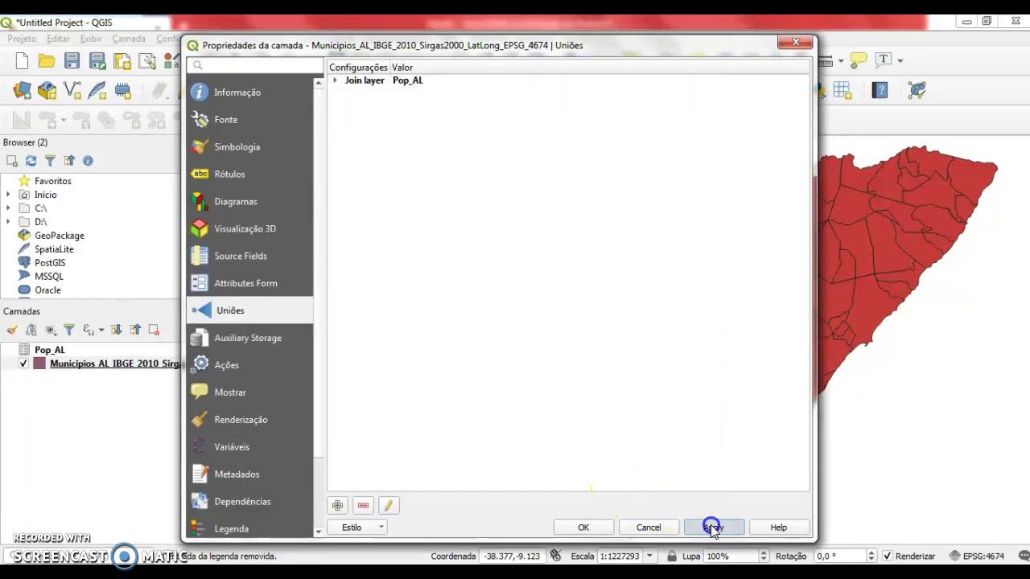
left_click(586, 529)
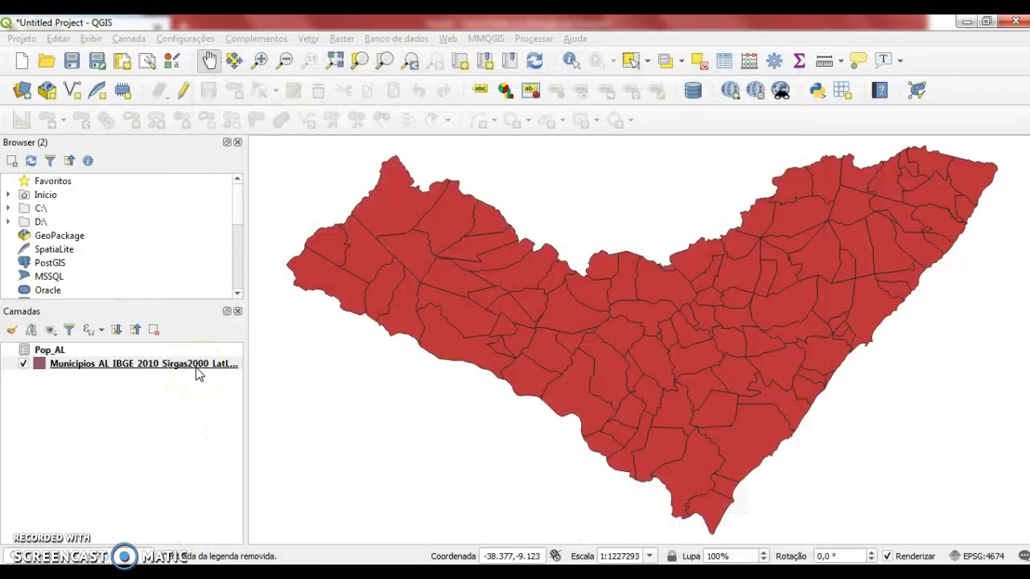
- Check the joined population column in the municipalities layer's widened attribute table, and close the table
right_click(199, 373)
left_click(244, 231)
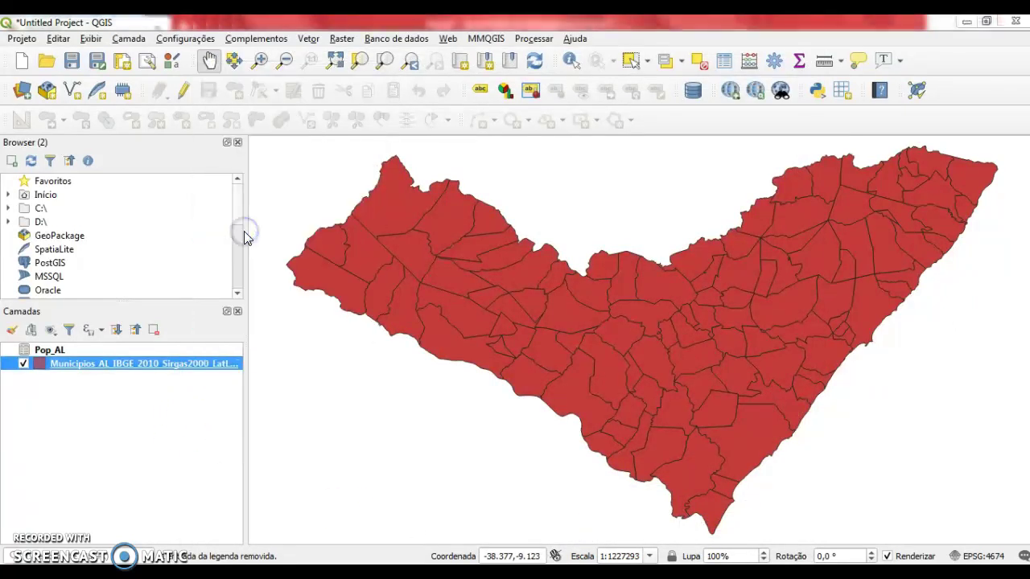
left_click_drag(554, 483, 745, 453)
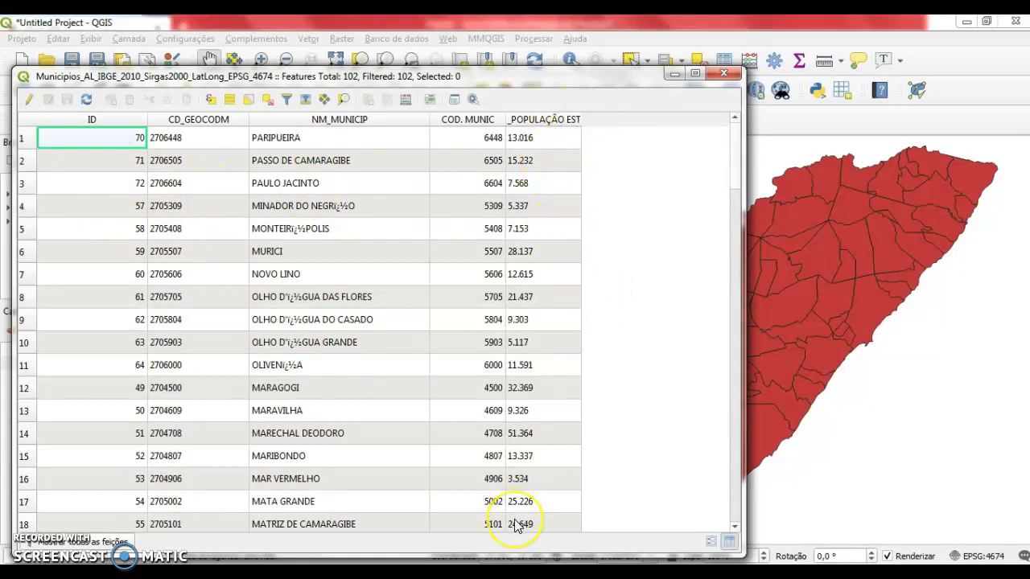
left_click(481, 528)
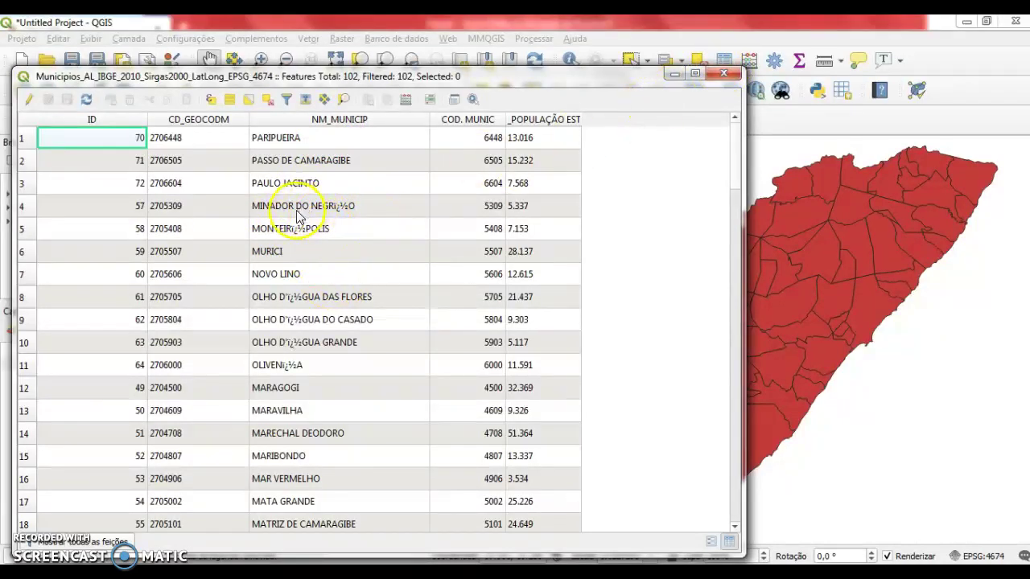
left_click(733, 74)
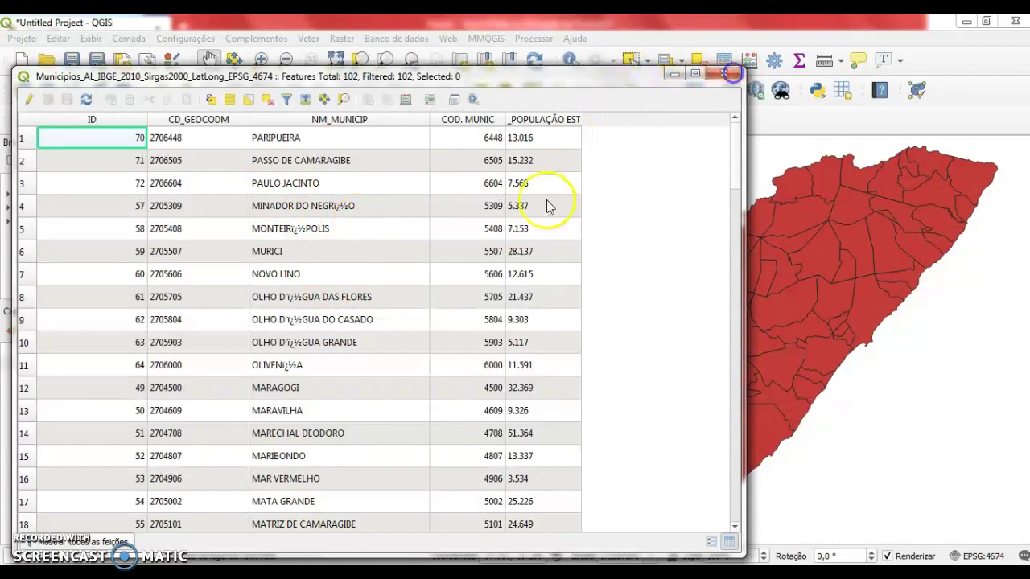
- Remove the joined-fields restriction from the municipalities layer's Pop_AL join, then apply the change and close the layer properties
right_click(126, 366)
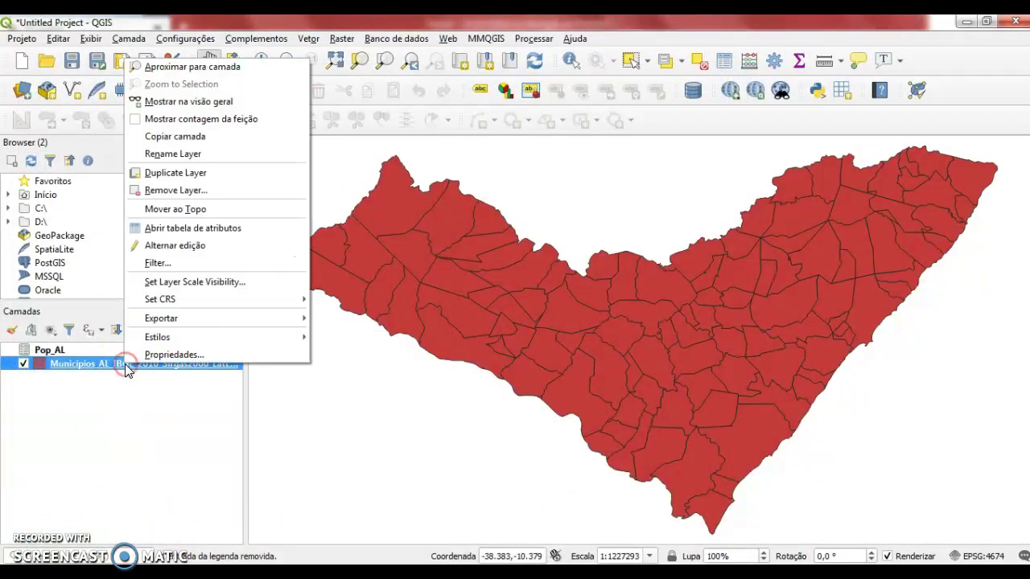
left_click(141, 355)
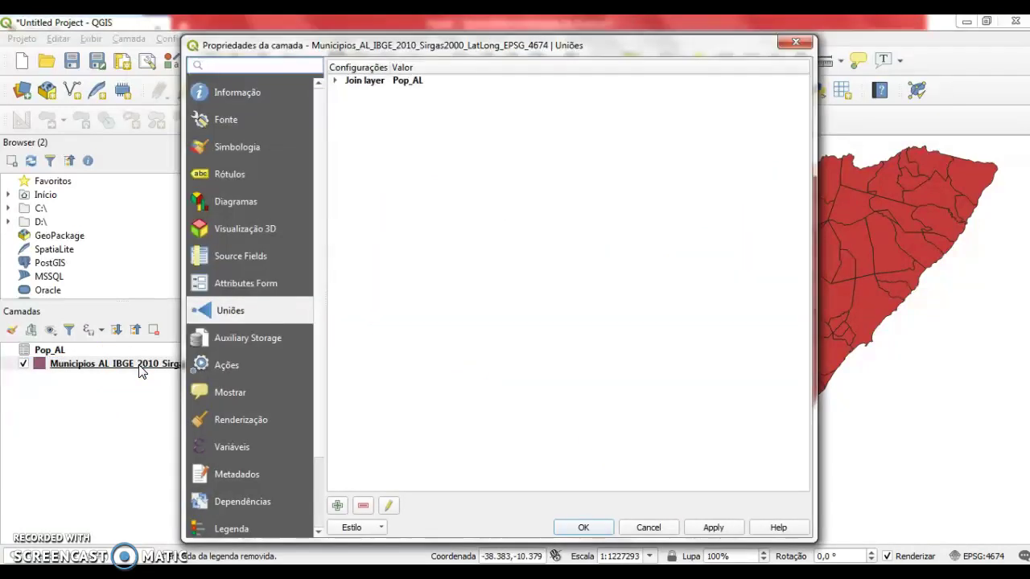
left_click(412, 84)
left_click(370, 80)
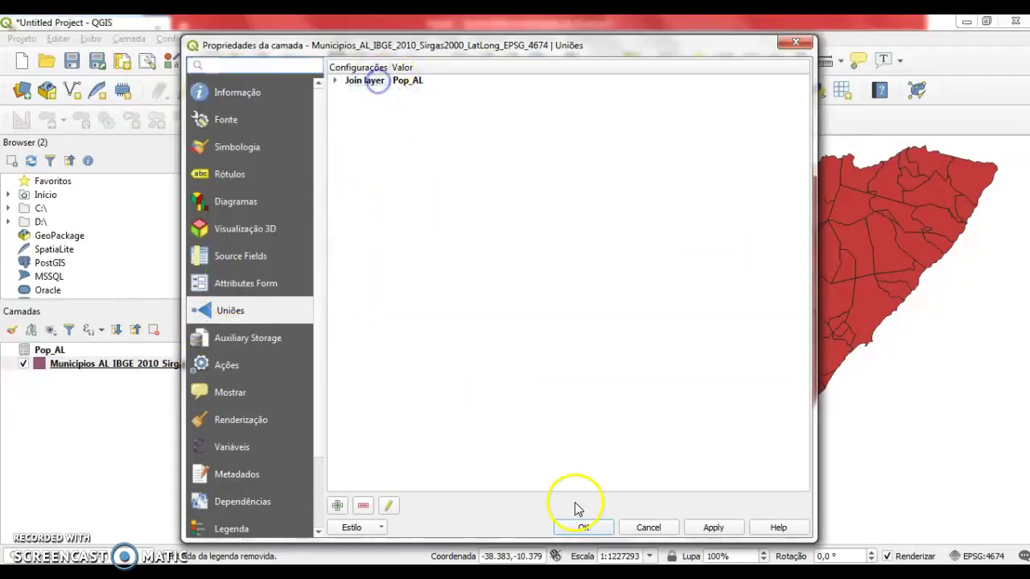
left_click(388, 506)
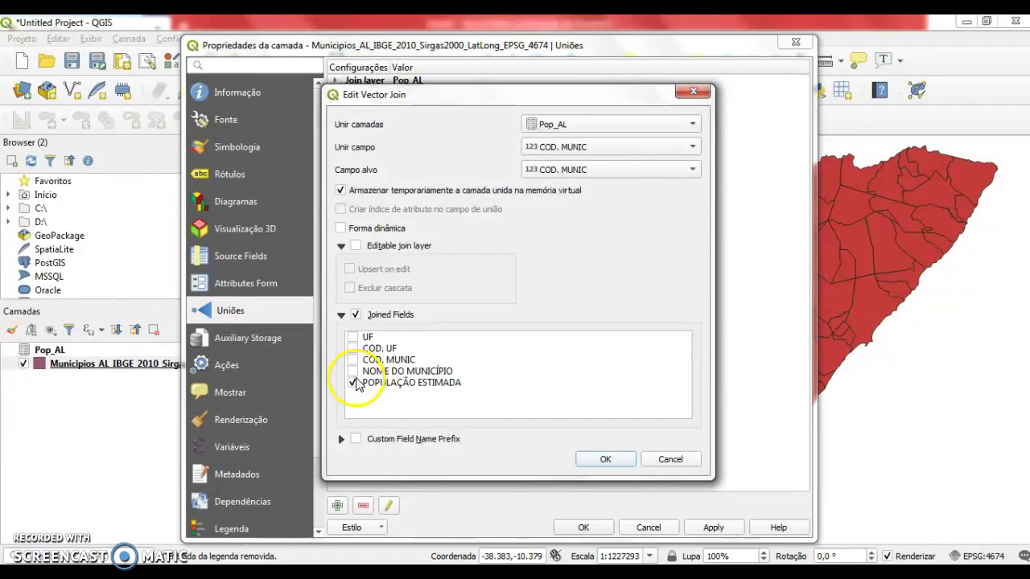
left_click(356, 315)
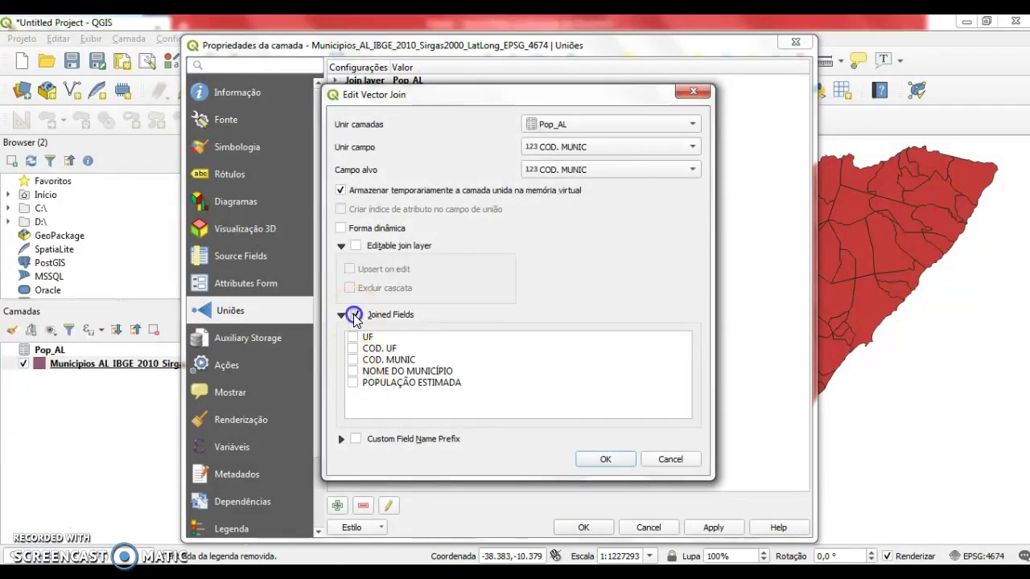
left_click(605, 459)
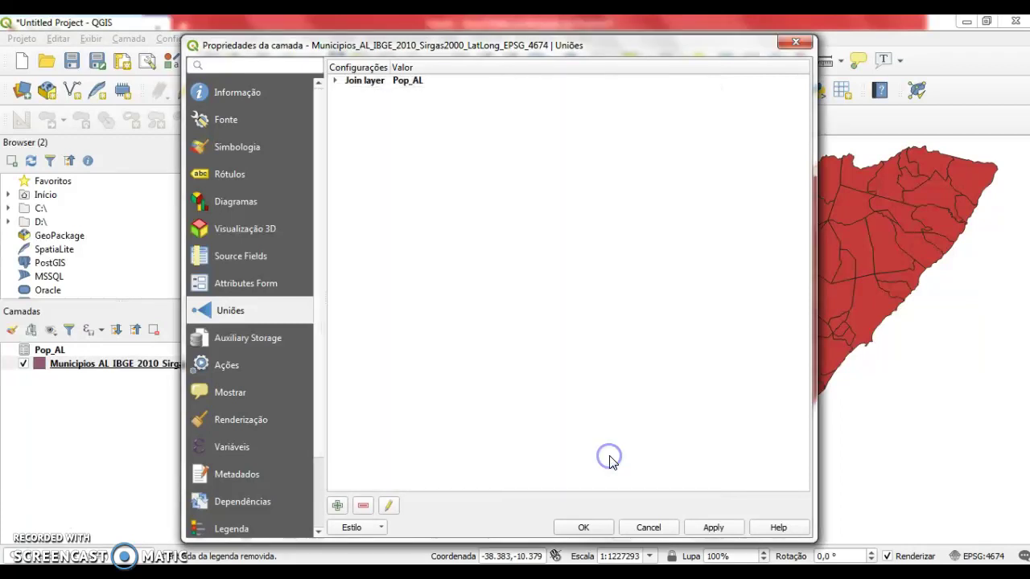
left_click(712, 529)
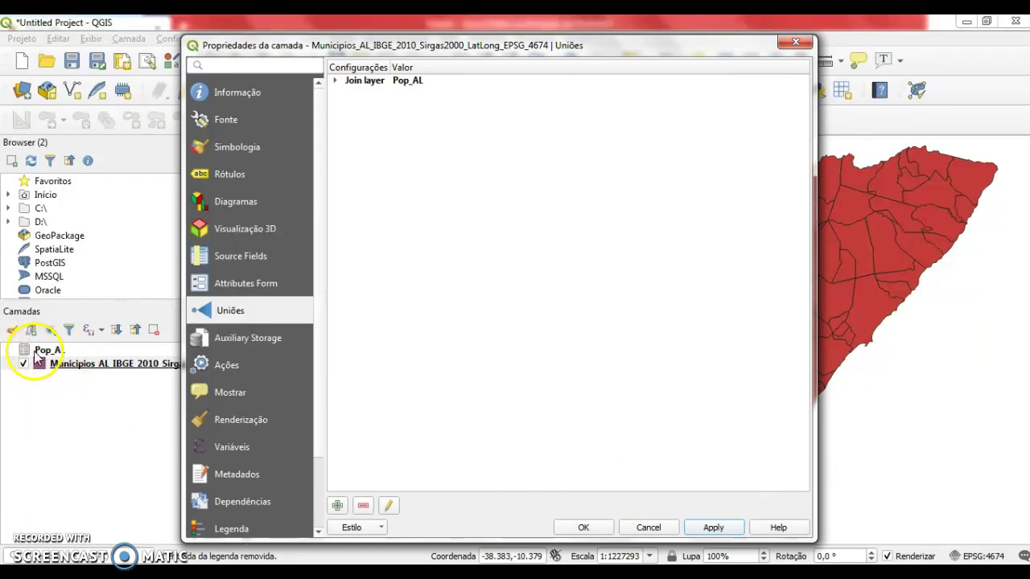
left_click(588, 529)
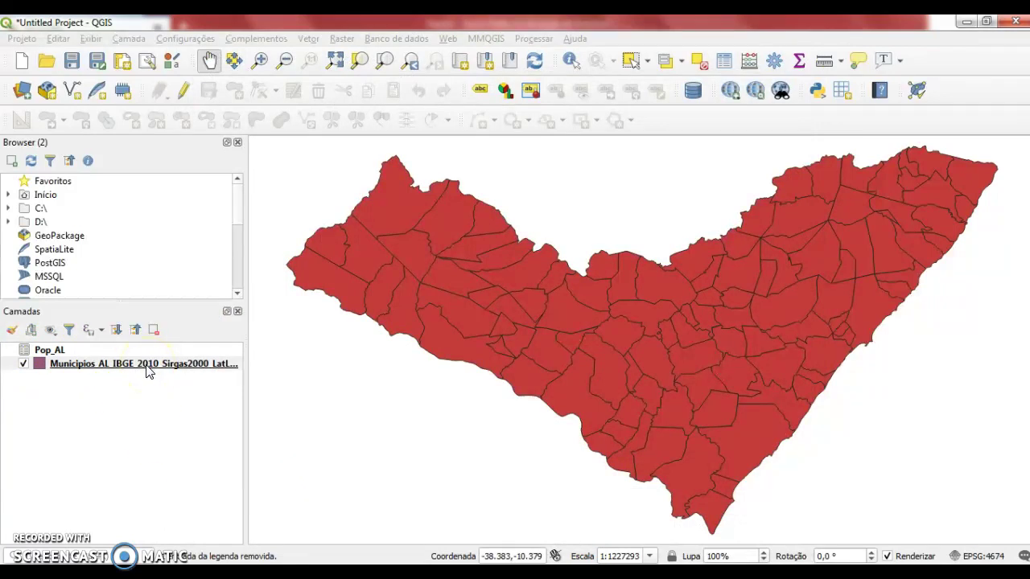
- Open the municipalities layer's attribute table and widen its window to check the joined Pop_AL columns
right_click(146, 369)
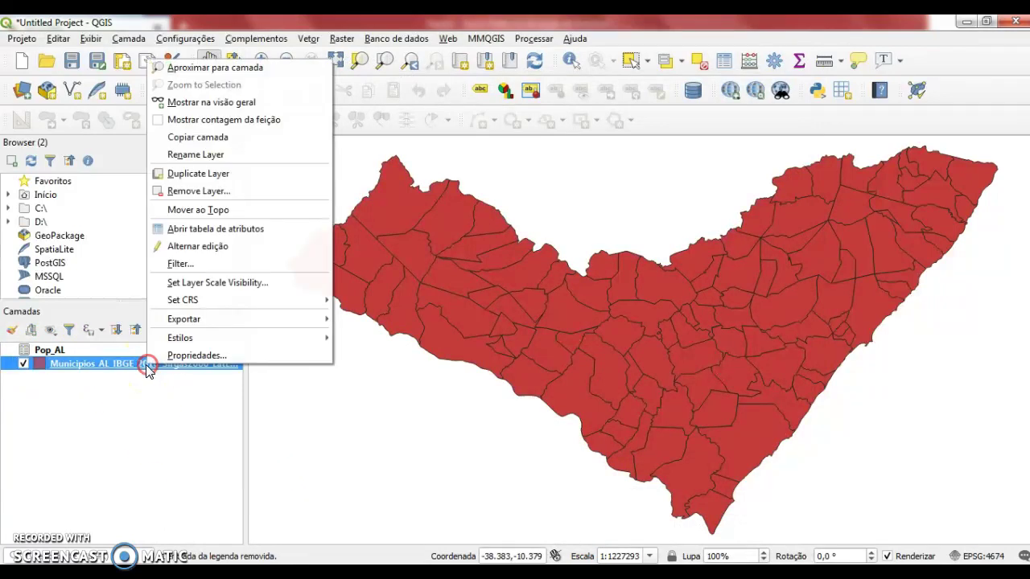
left_click(198, 233)
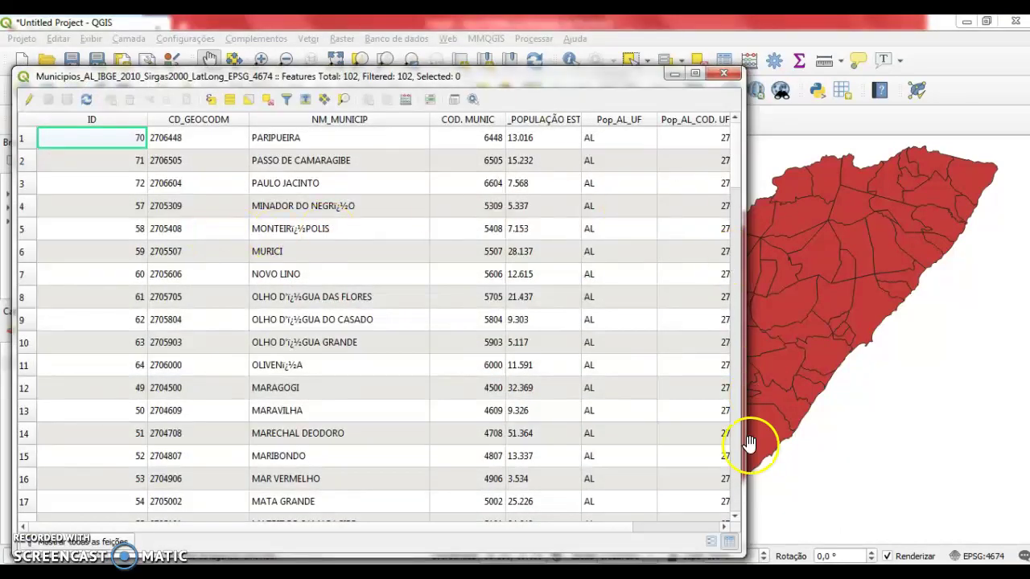
left_click_drag(742, 441, 942, 391)
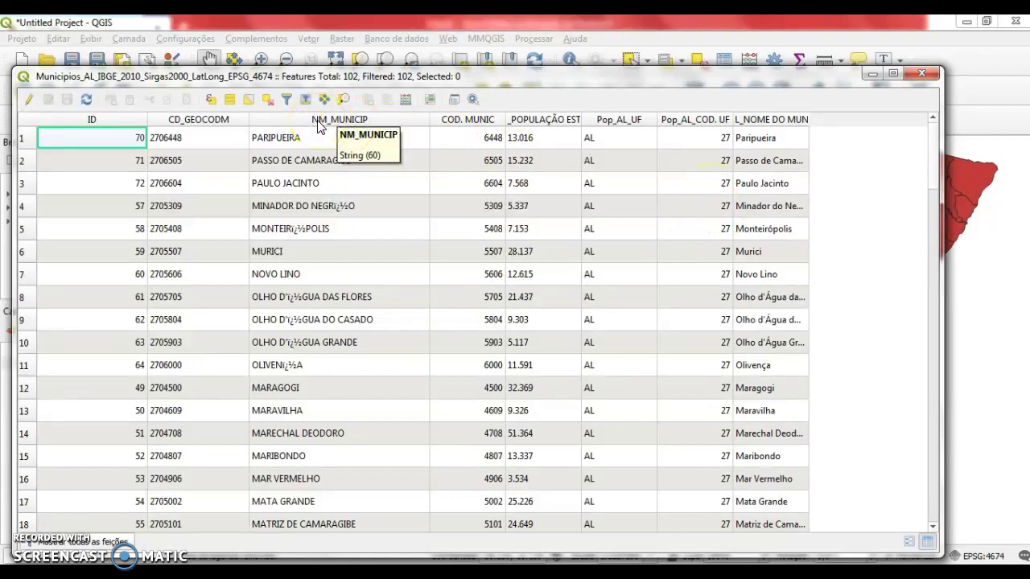
- Enable editing of the municipalities layer, sort the table by NM_MUNICIP, and delete the NM_MUNICIP field
left_click(30, 101)
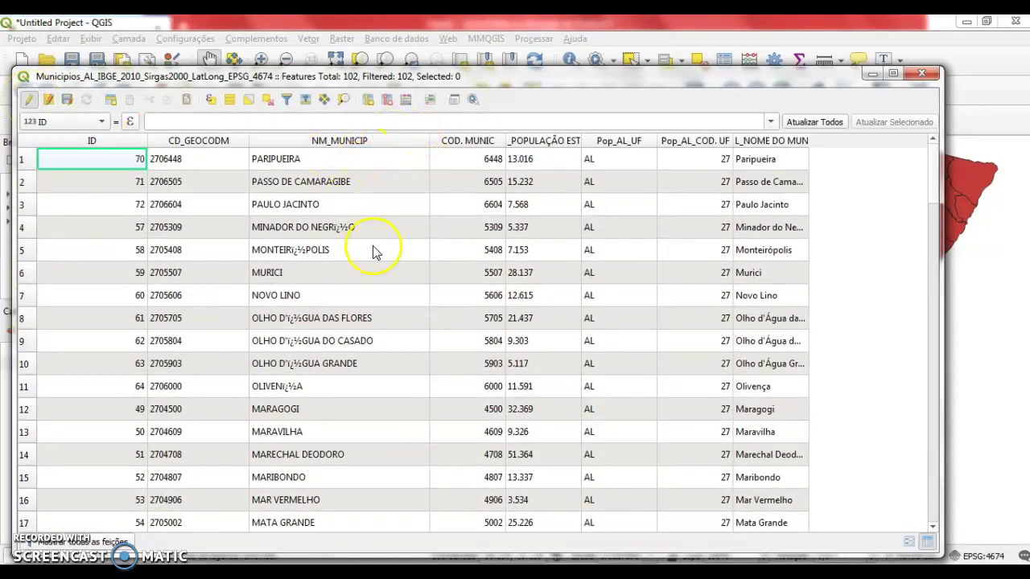
left_click(312, 143)
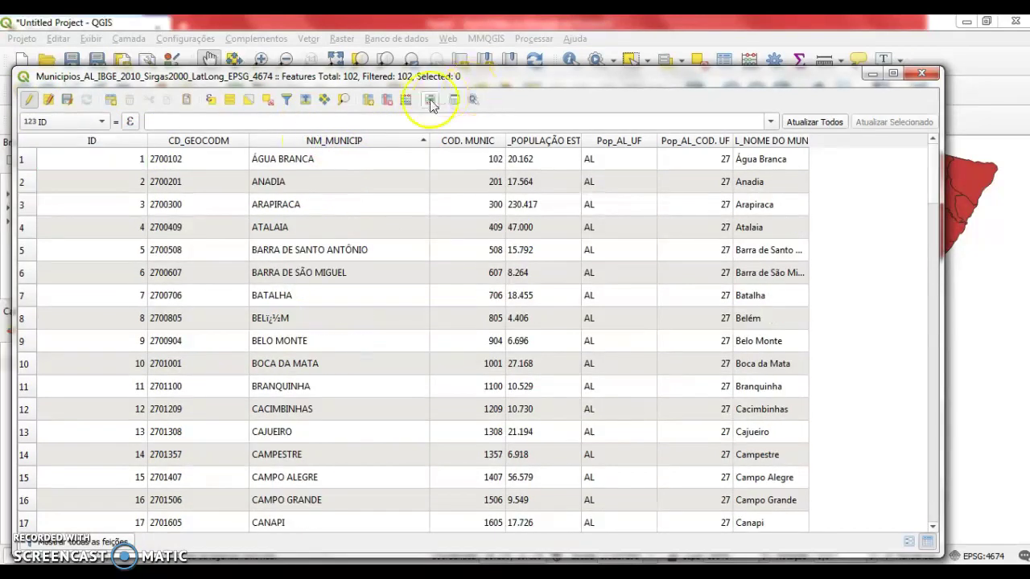
left_click(387, 100)
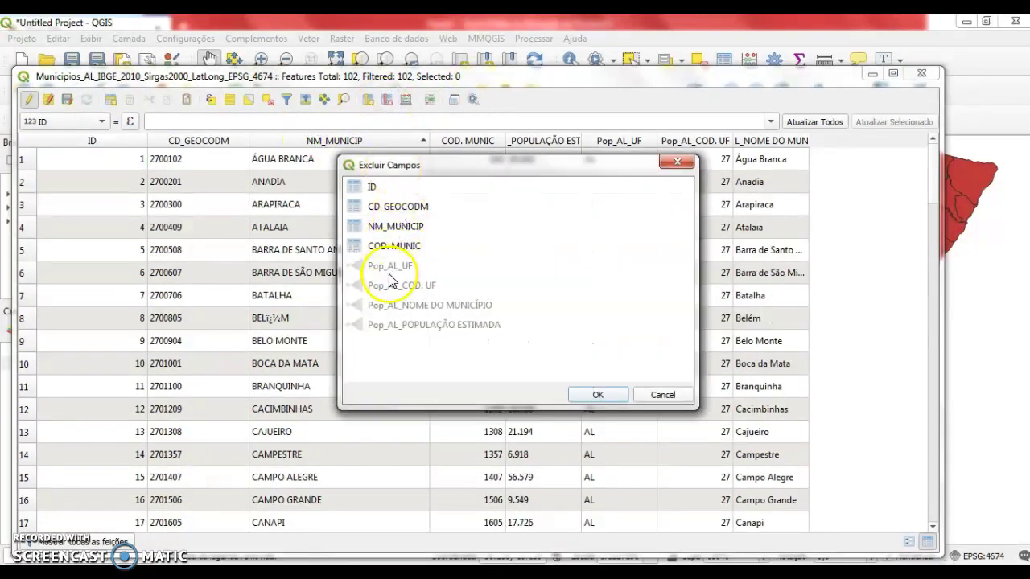
left_click(381, 226)
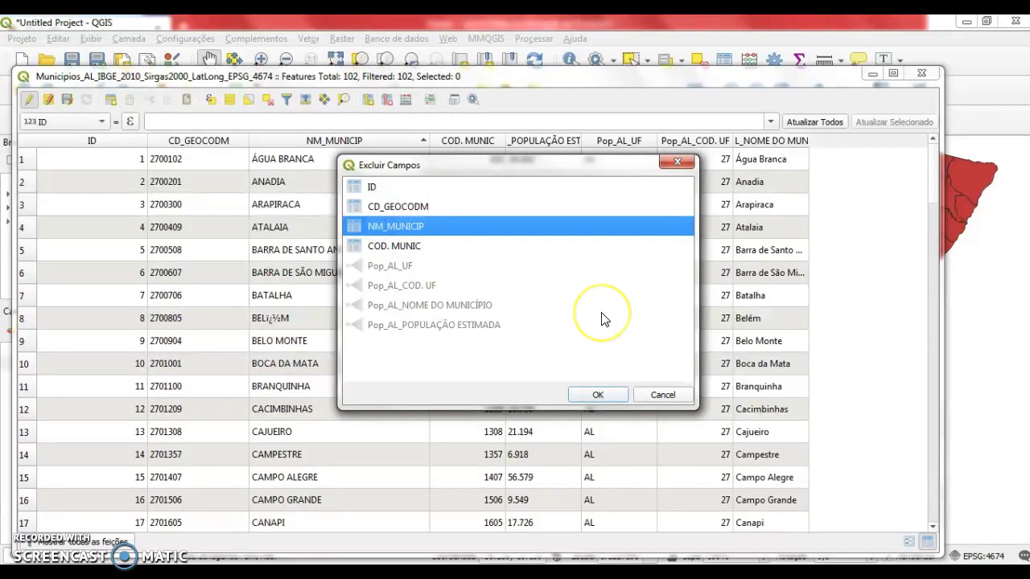
left_click(613, 395)
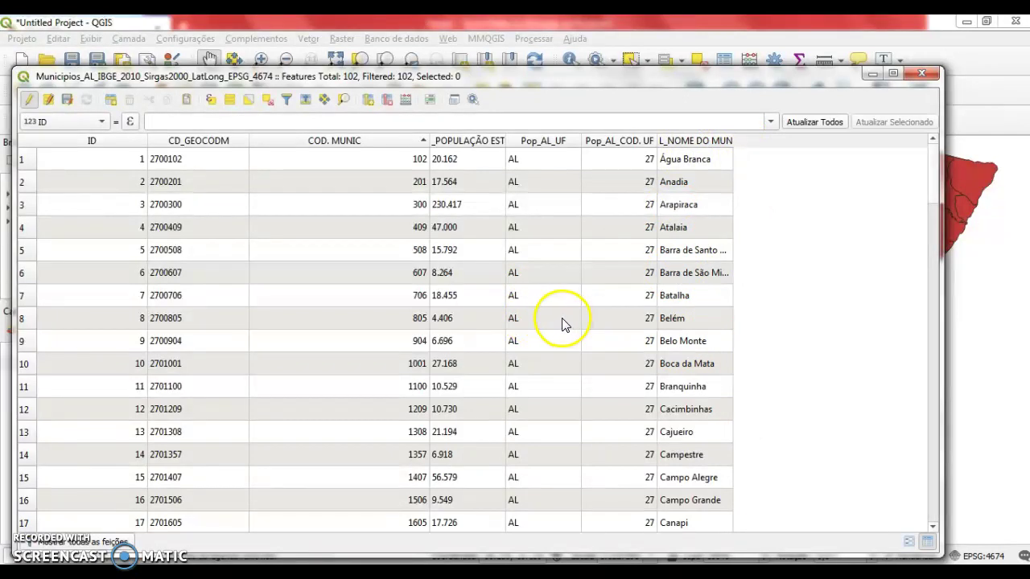
- Review the remaining columns through to the table's last record and return to the first record
left_click(934, 490)
left_click(936, 503)
left_click(937, 503)
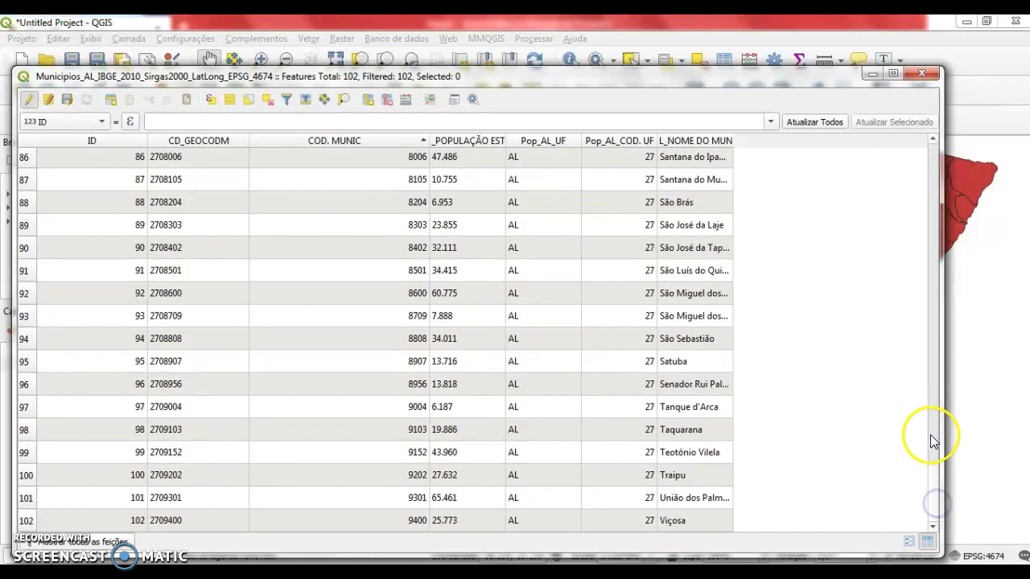
left_click(933, 391)
left_click(926, 225)
left_click(934, 146)
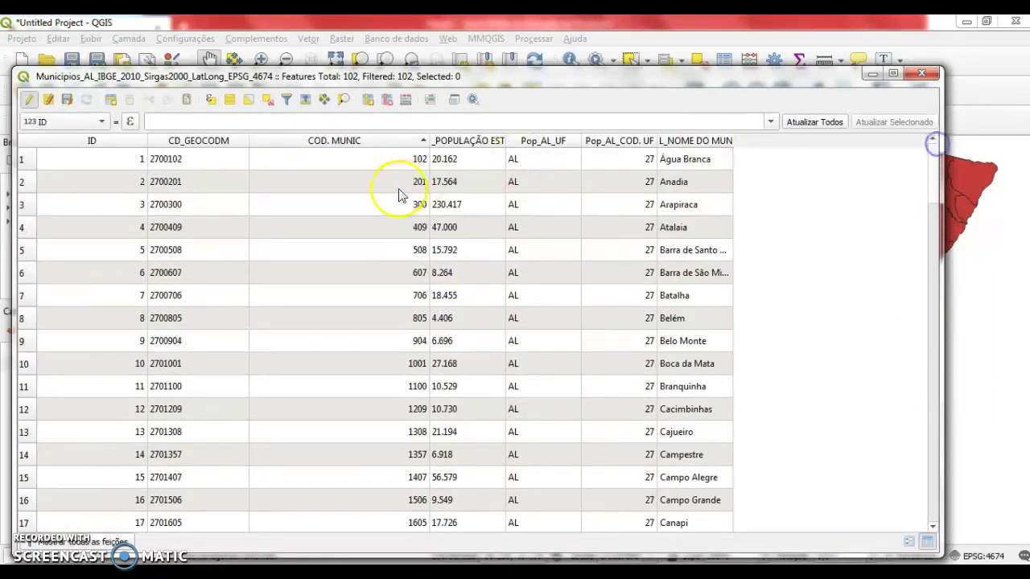
- Try to pick the joined Pop_AL_UF field for deletion, then cancel the field deletion and close the attribute table
left_click(389, 100)
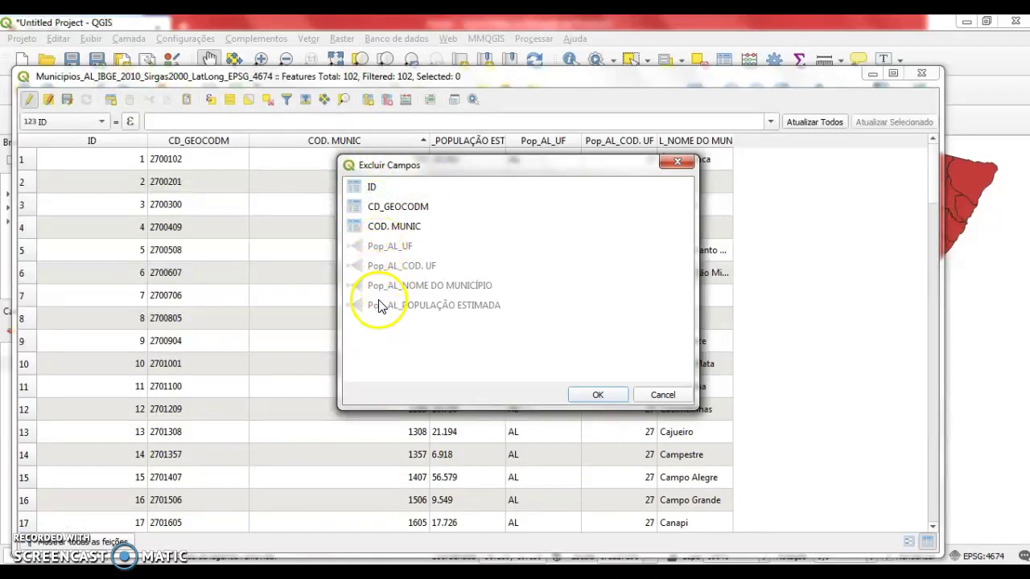
left_click(379, 248)
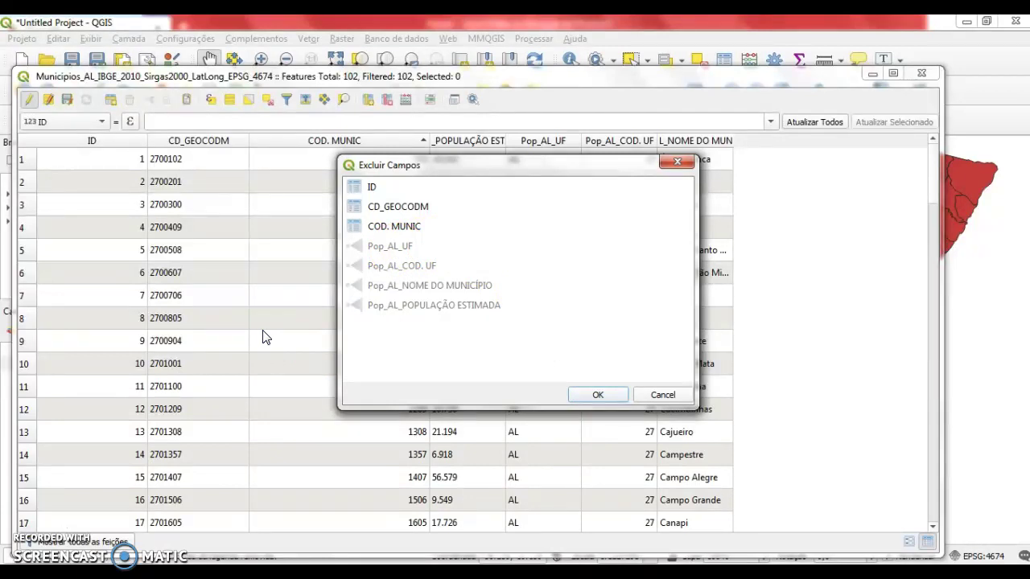
left_click(674, 397)
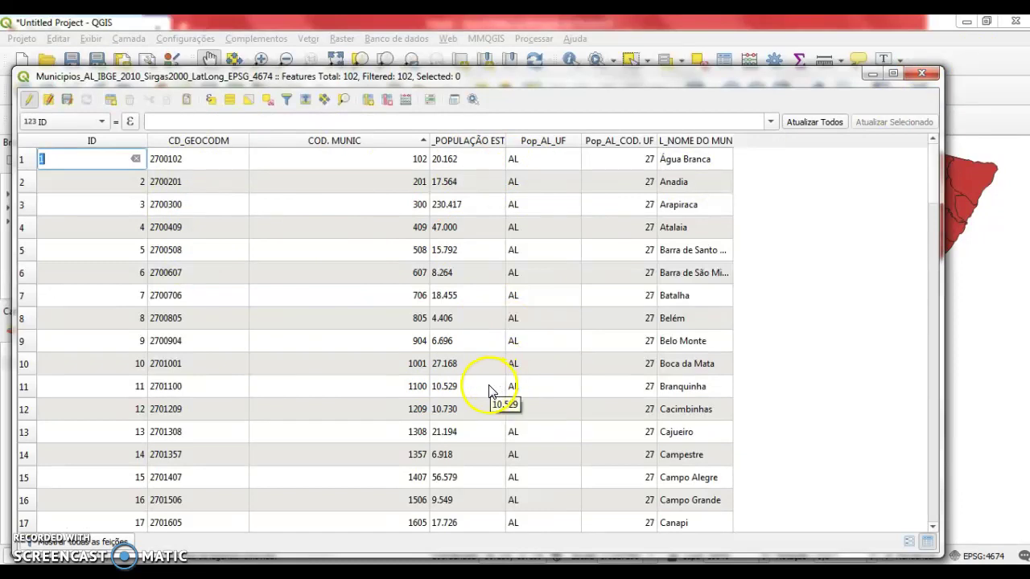
left_click(920, 76)
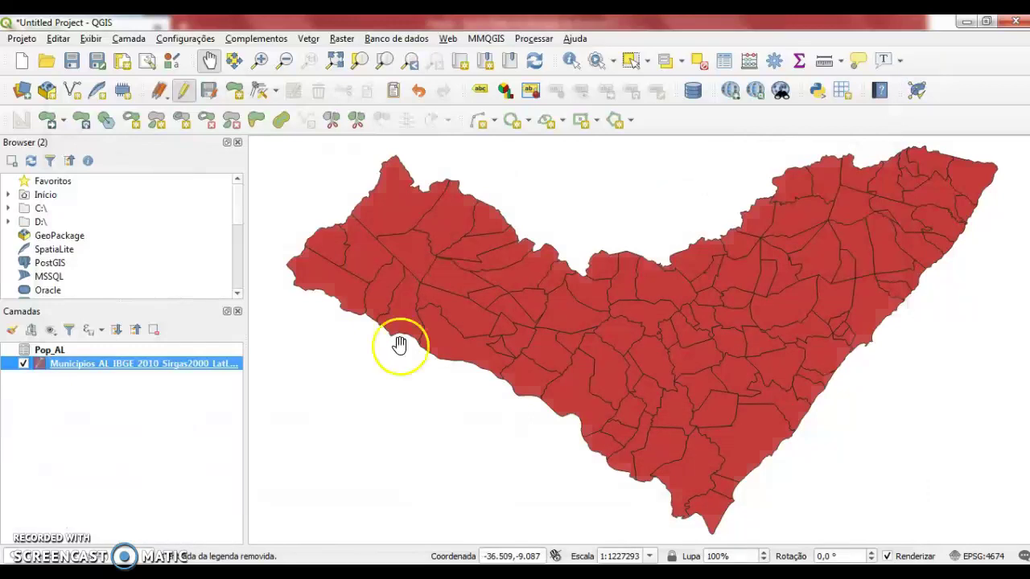
- Start exporting the municipalities layer as a shapefile, choosing the existing AL_Mun_Pop_4674.shp in the Aula 16 - SIG folder as output file
right_click(153, 363)
mouse_move(197, 314)
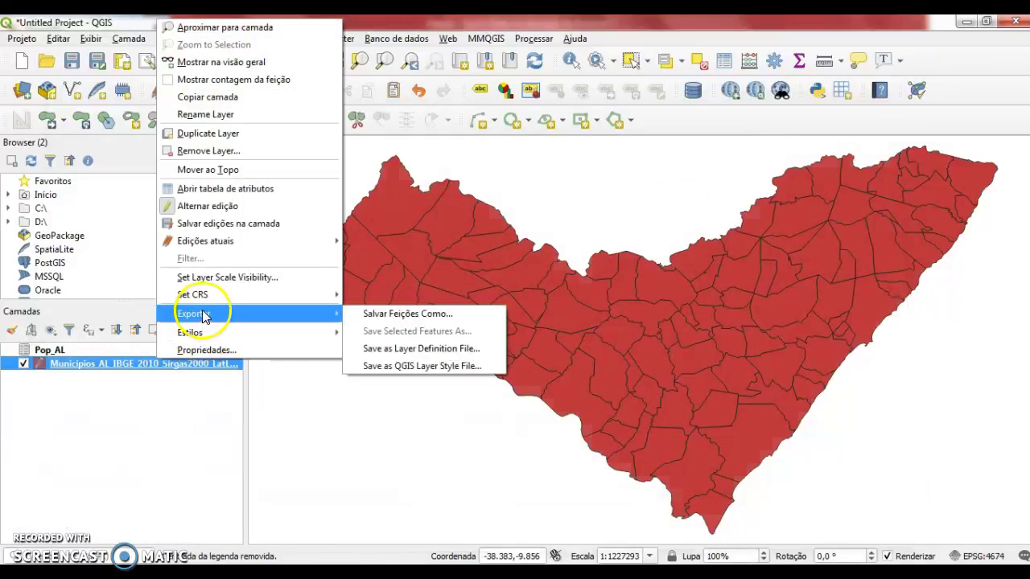
left_click(399, 314)
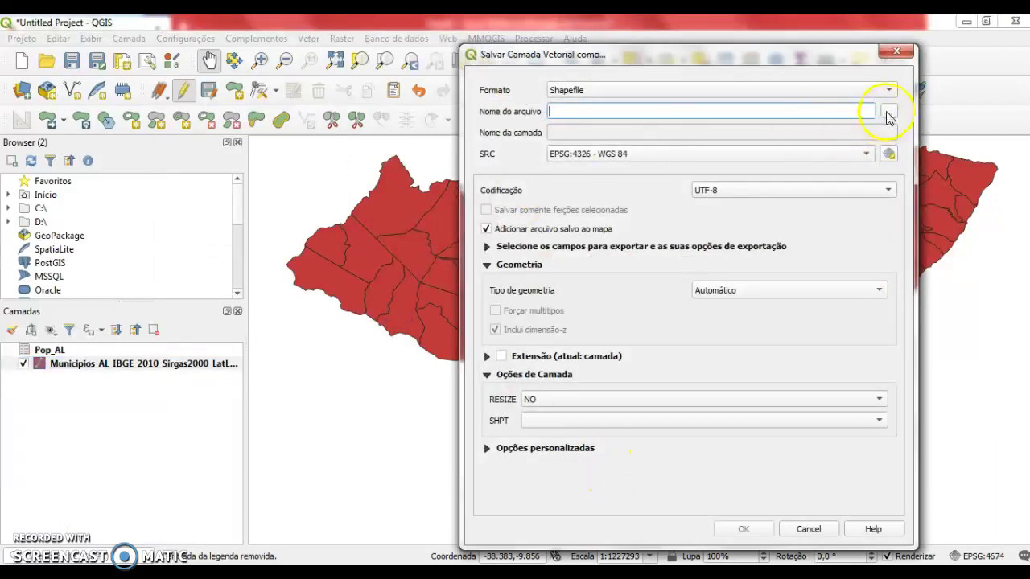
left_click(888, 111)
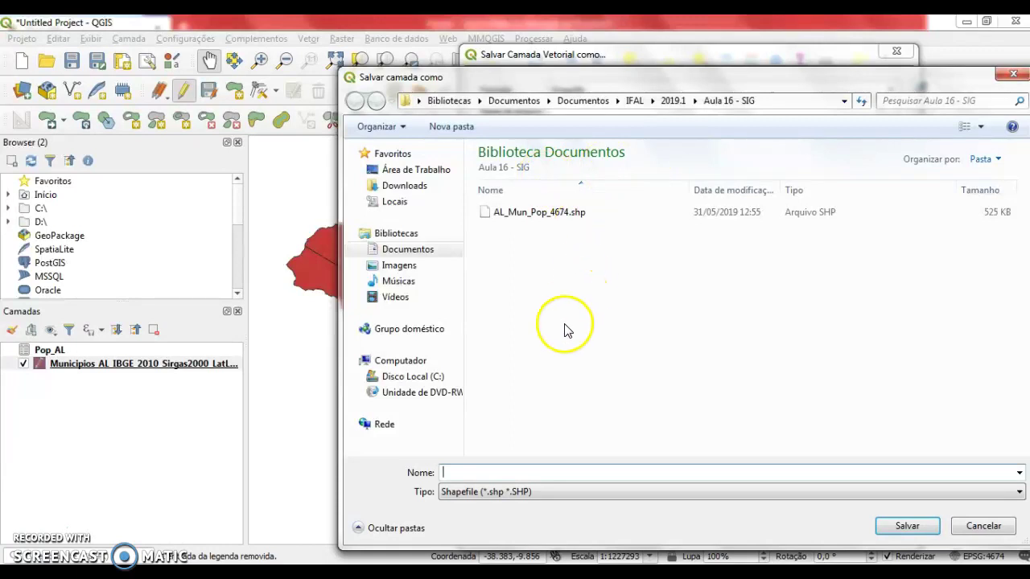
left_click(563, 213)
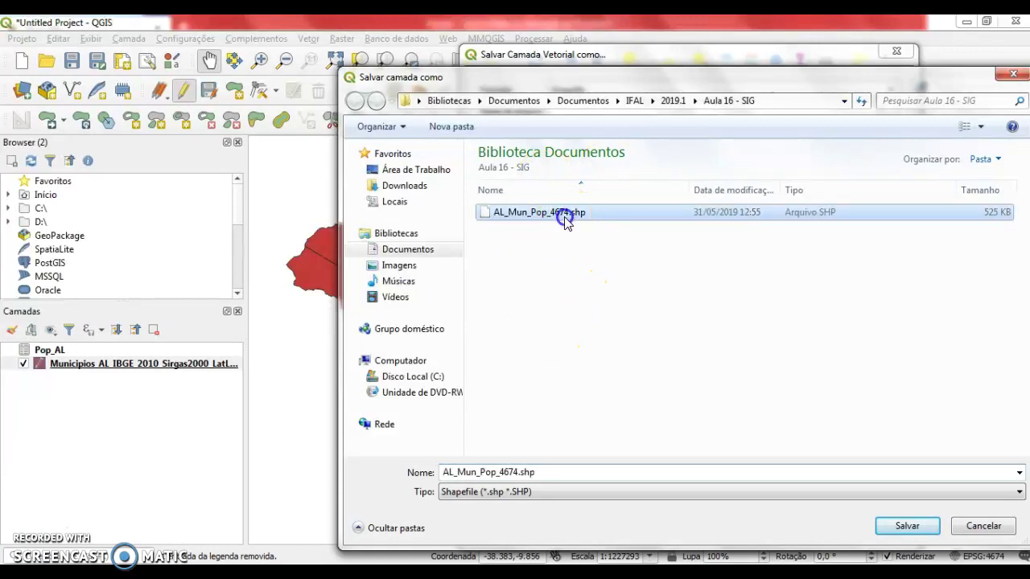
double_click(497, 474)
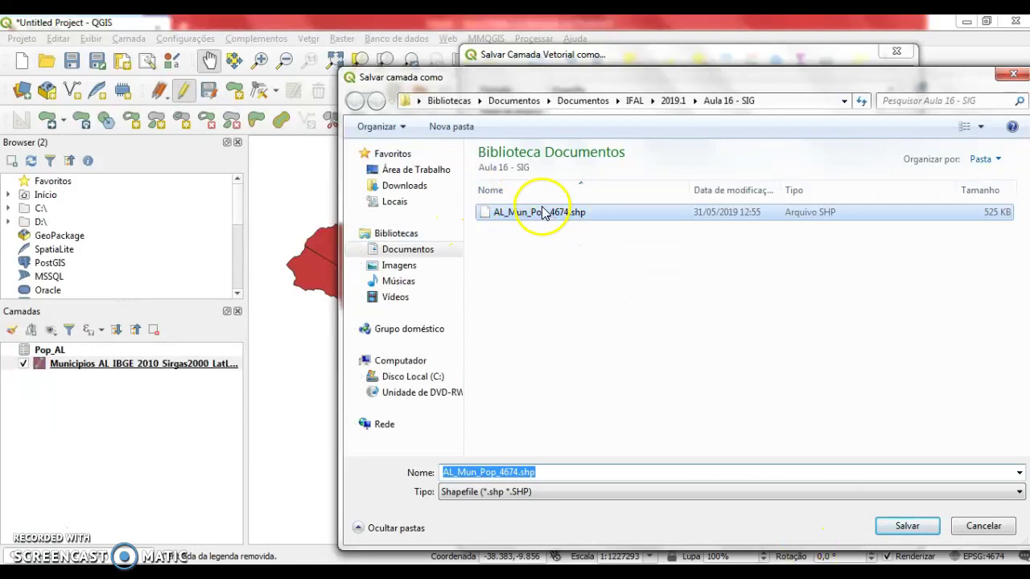
left_click(907, 525)
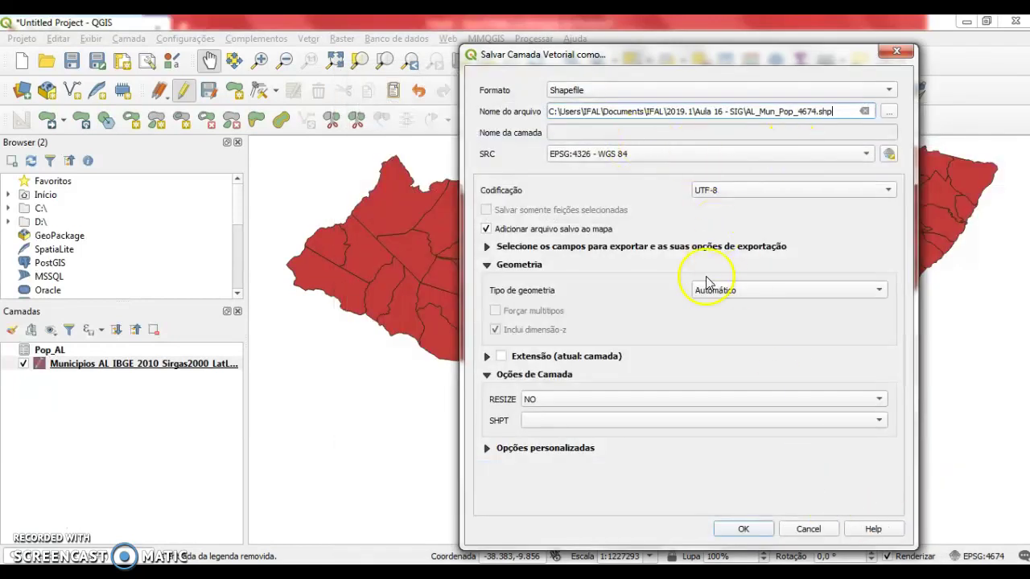
- Set the export's coordinate system to the project CRS, EPSG:4674 - SIRGAS 2000, and complete the export
left_click(615, 154)
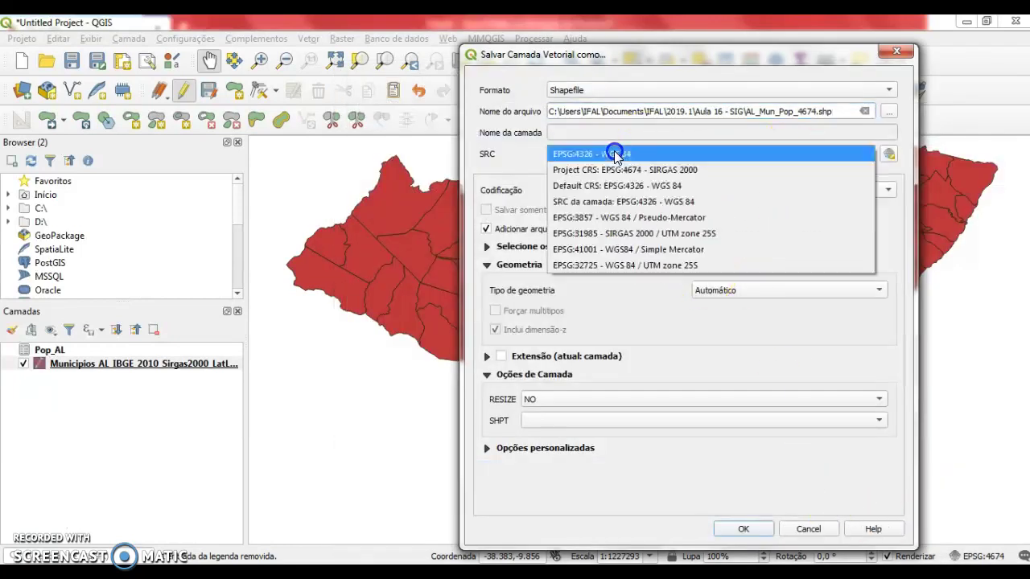
left_click(660, 170)
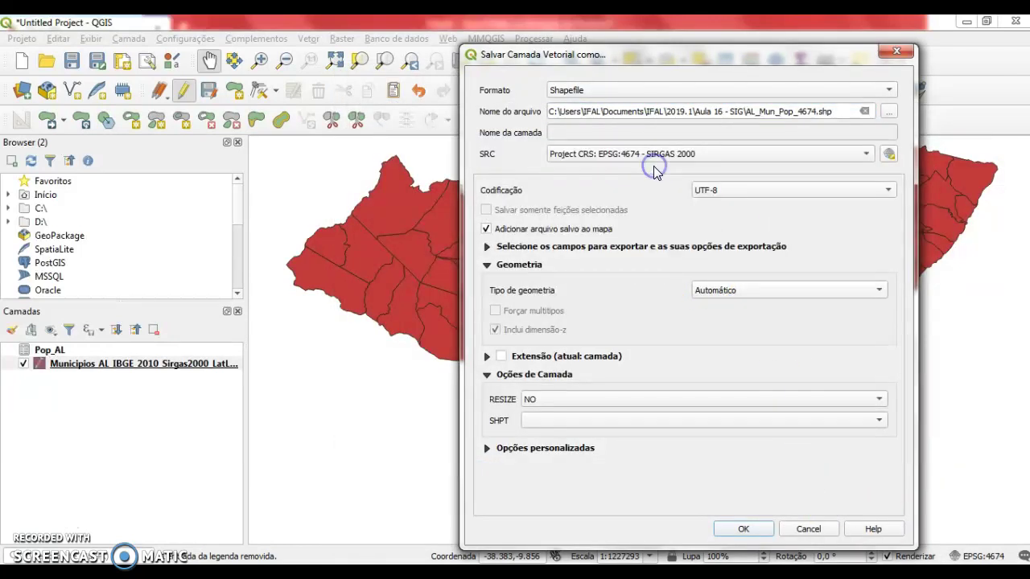
left_click(746, 528)
left_click(527, 306)
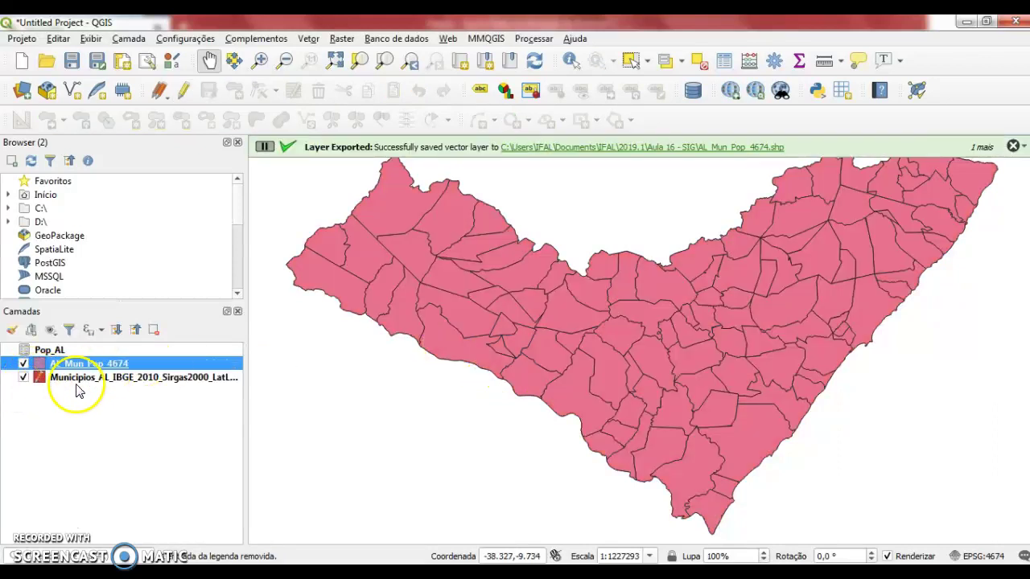
left_click(77, 381)
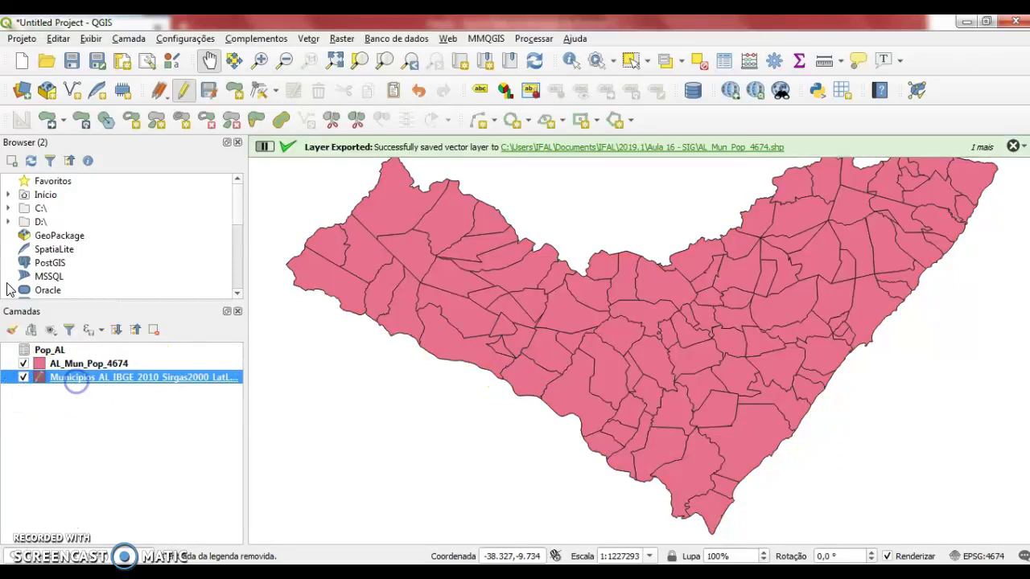
left_click(12, 331)
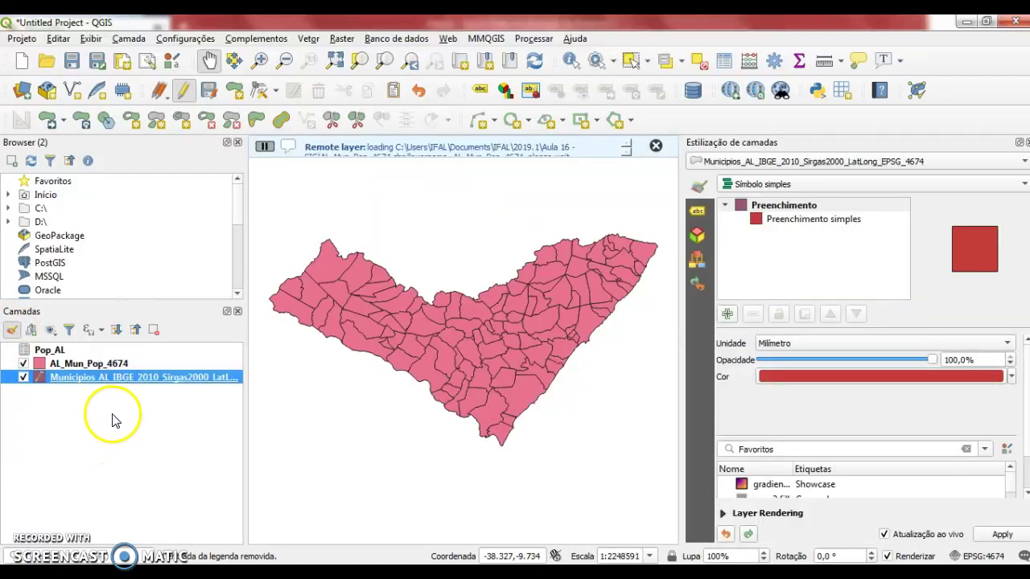
left_click(1026, 143)
- Stop editing the Municipios_AL_IBGE_2010 layer from its attribute table, save its changes and close the table
right_click(149, 376)
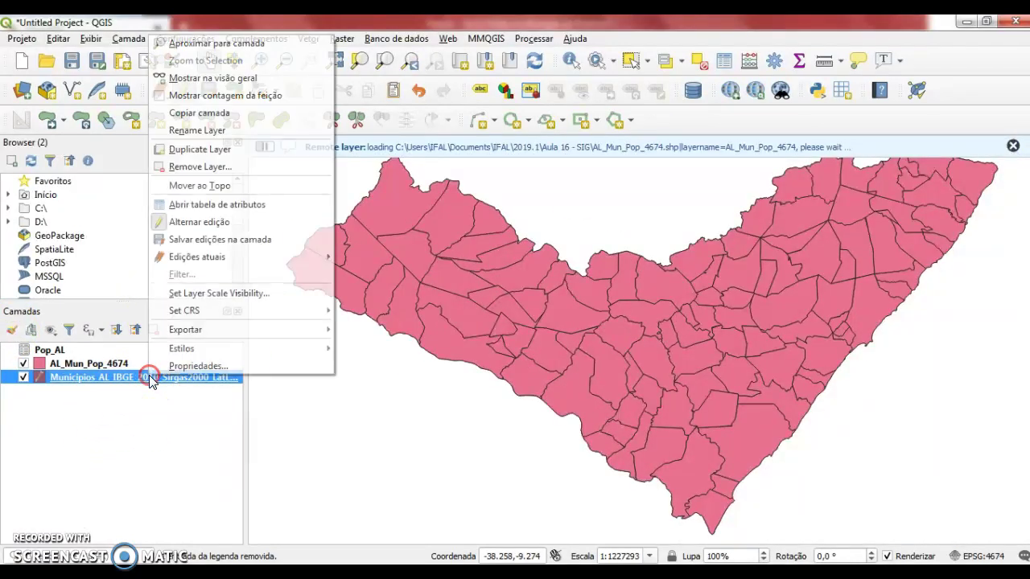
left_click(207, 205)
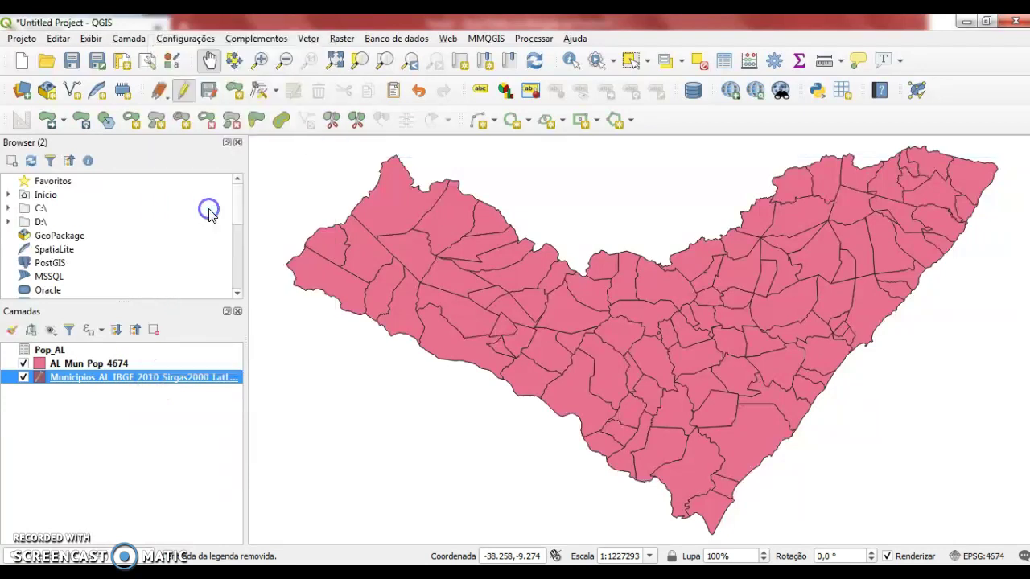
left_click(27, 100)
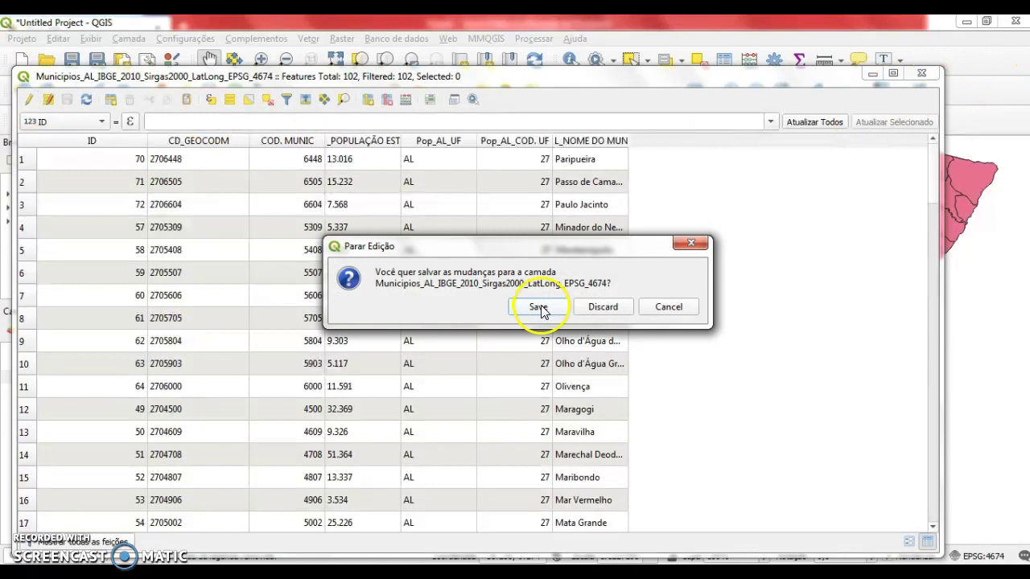
left_click(538, 308)
left_click(921, 73)
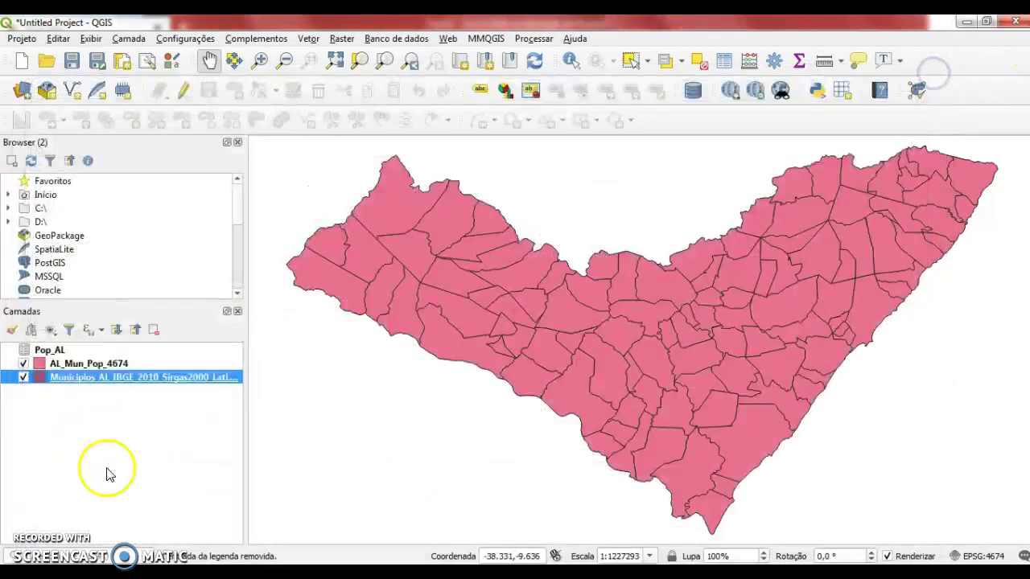
- Hide the original municipalities layer and review the records in the attribute table of AL_Mun_Pop_4674
left_click(24, 376)
left_click(89, 364)
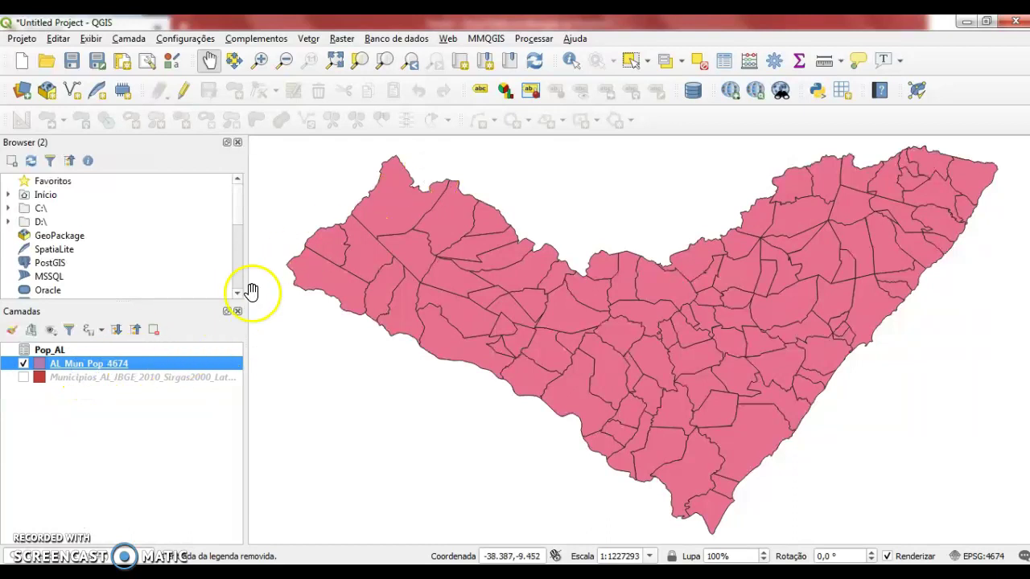
left_click(723, 62)
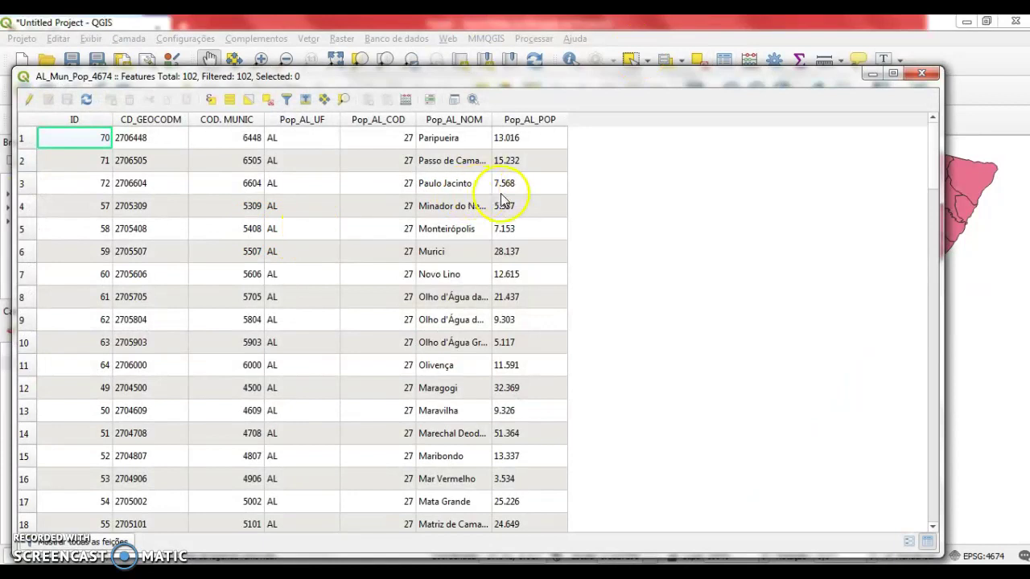
scroll(510, 421, "down", 3)
scroll(515, 460, "up", 3)
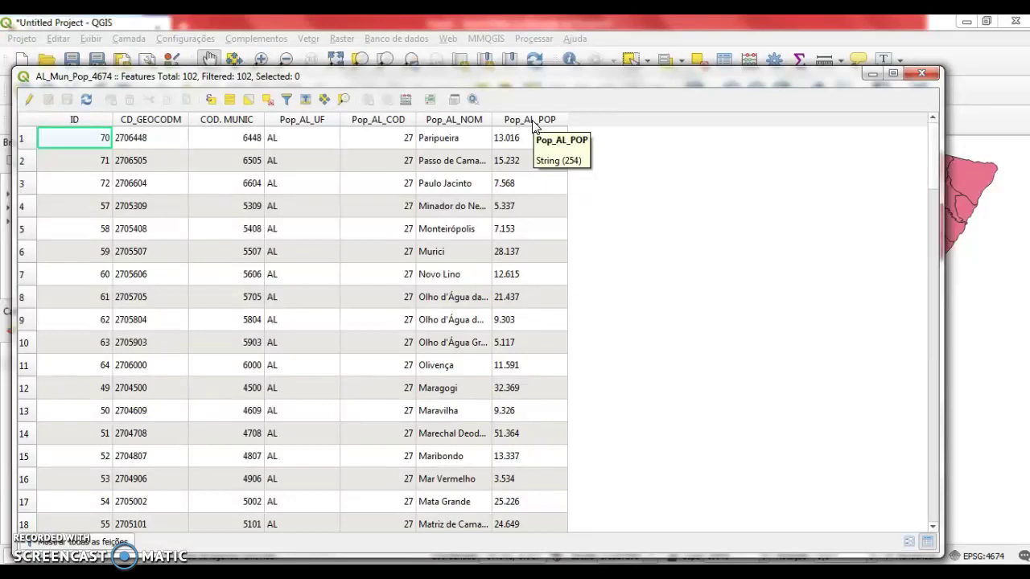
- Enable editing on AL_Mun_Pop_4674 and define a new integer field named POP_Mun_AL in the field calculator
left_click(30, 99)
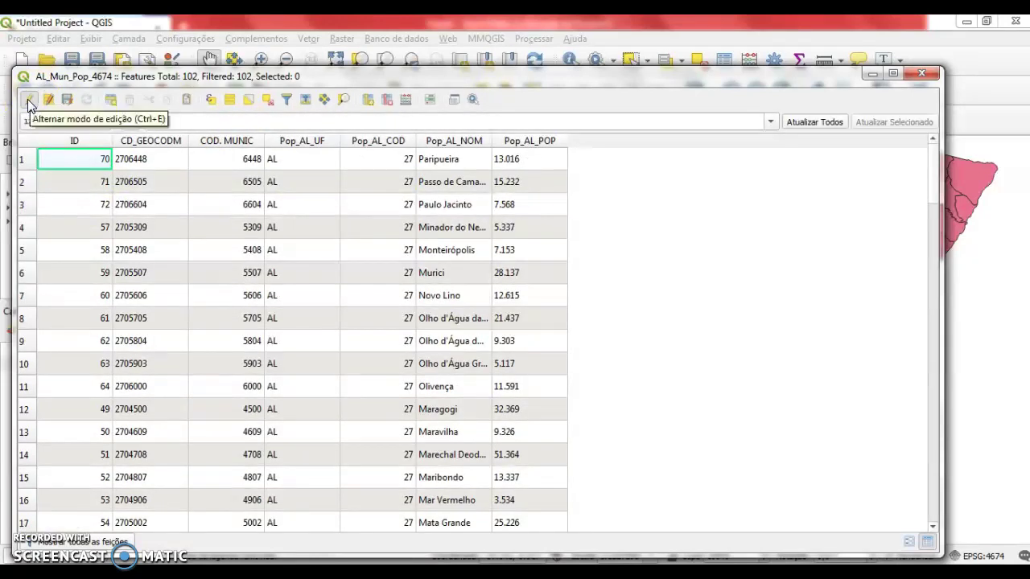
left_click(28, 101)
left_click(407, 99)
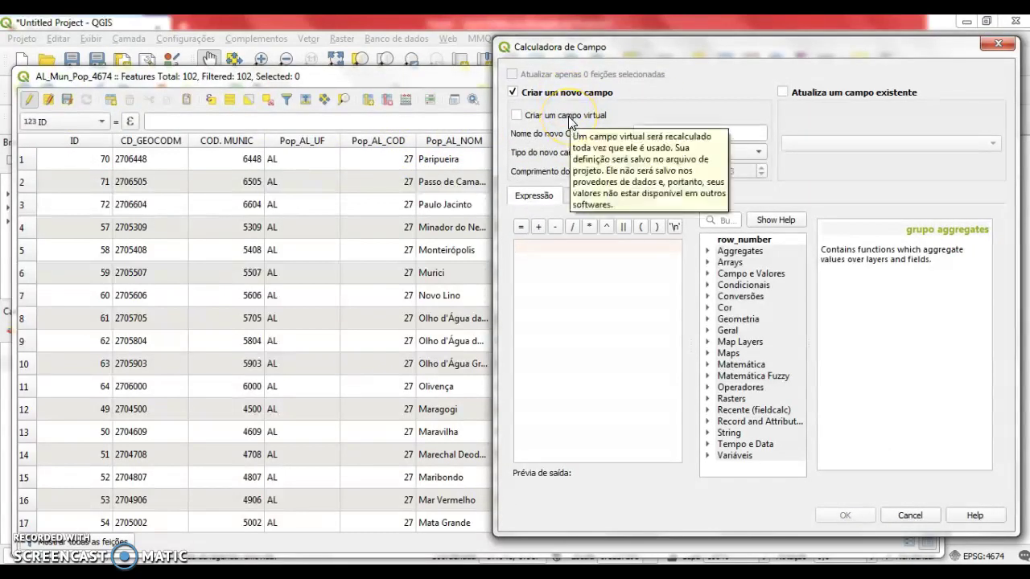
key("alt+Tab")
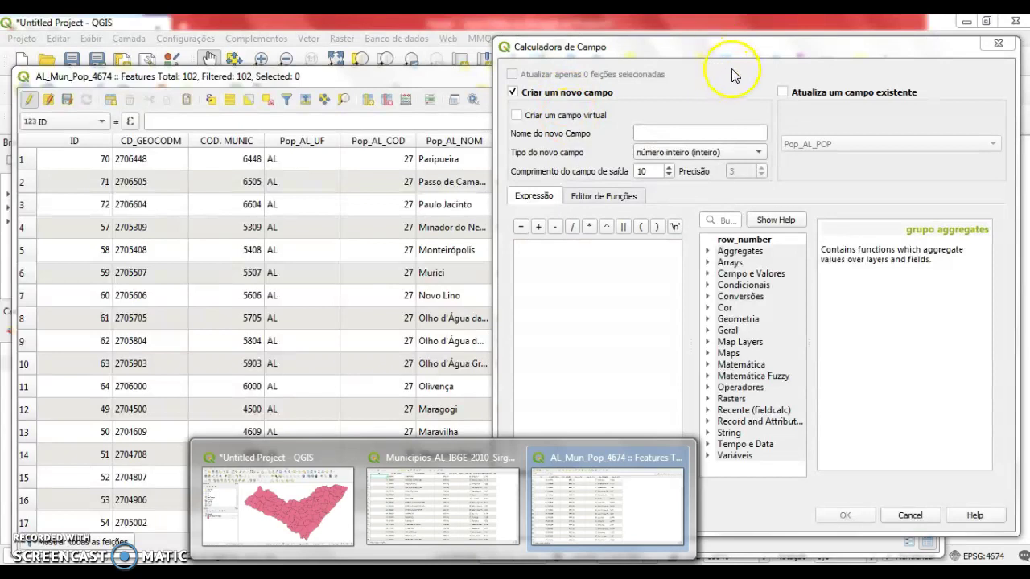
left_click(656, 133)
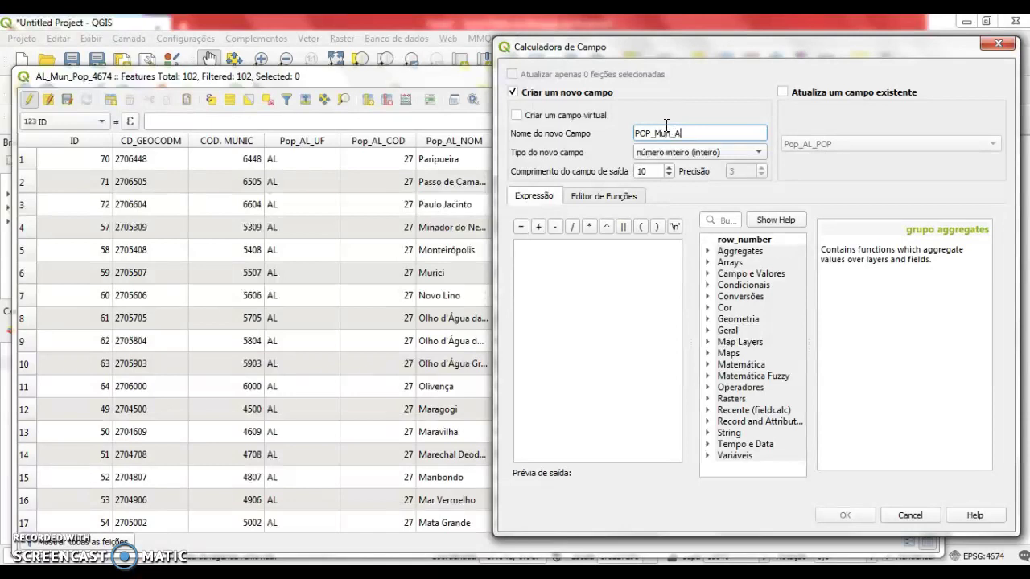
left_click(705, 154)
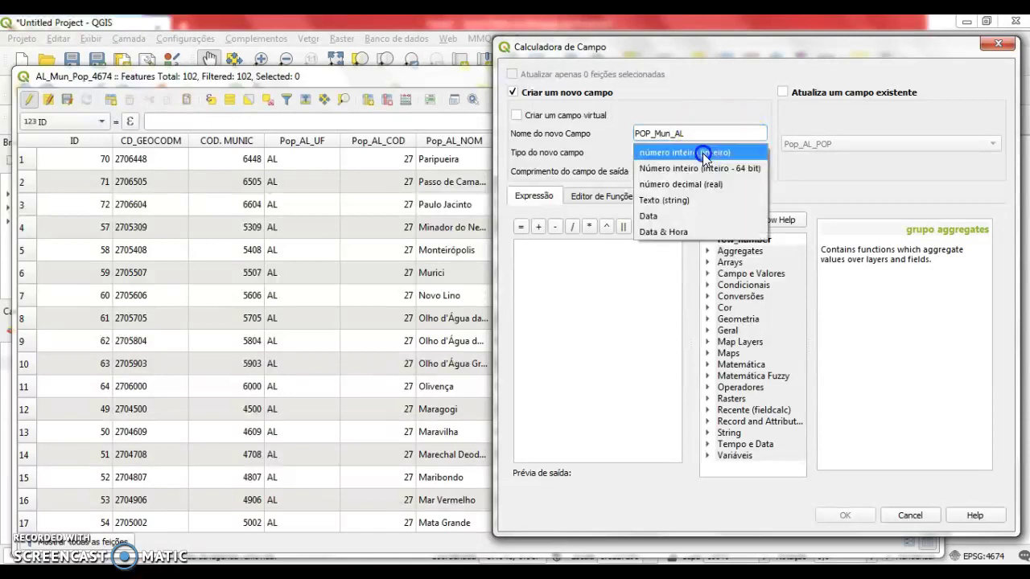
left_click(703, 153)
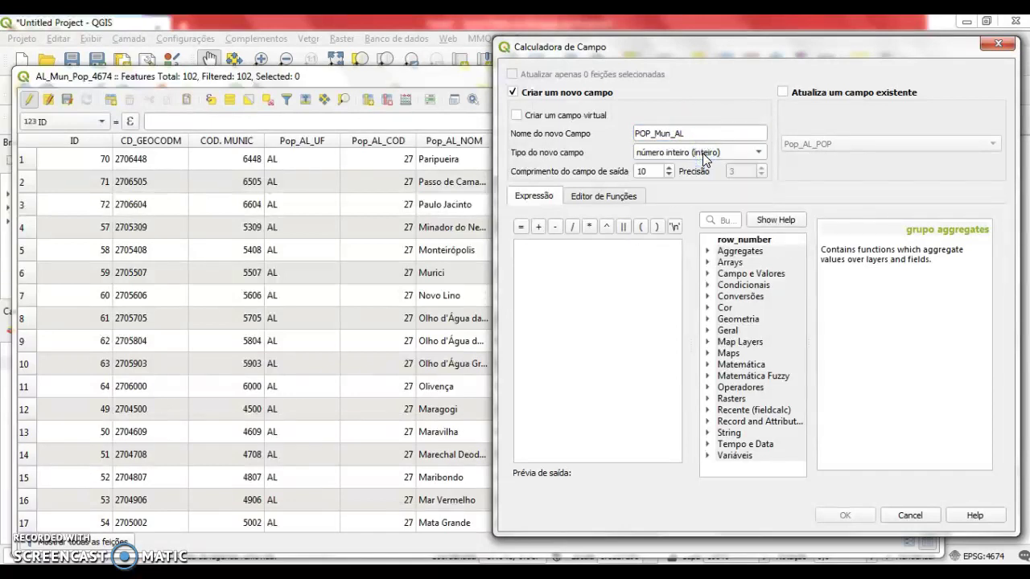
- Use the Pop_AL_POP field as the expression for POP_Mun_AL and create the calculated integer field
left_click(593, 322)
left_click_drag(587, 317, 583, 337)
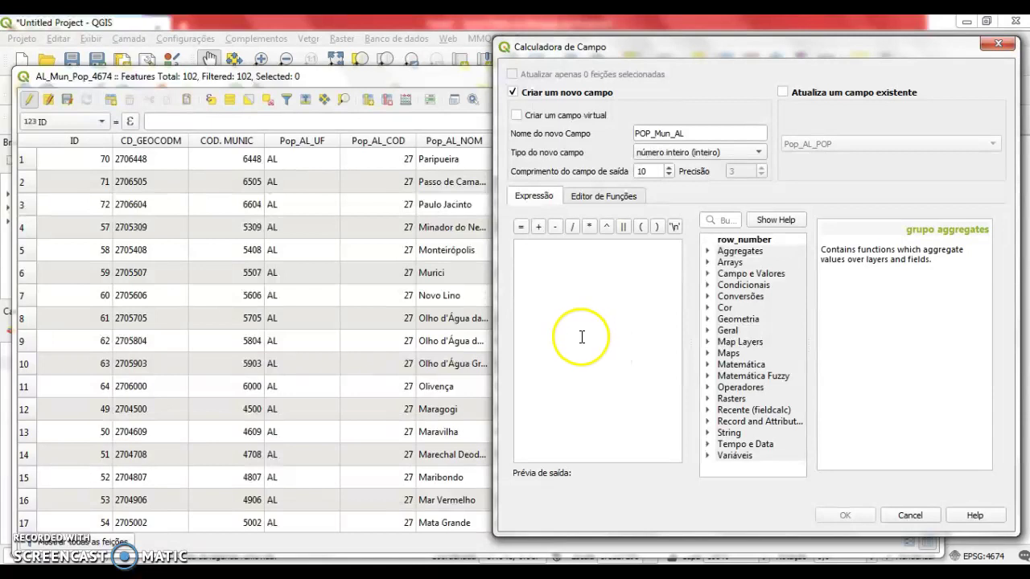
left_click_drag(614, 51, 711, 56)
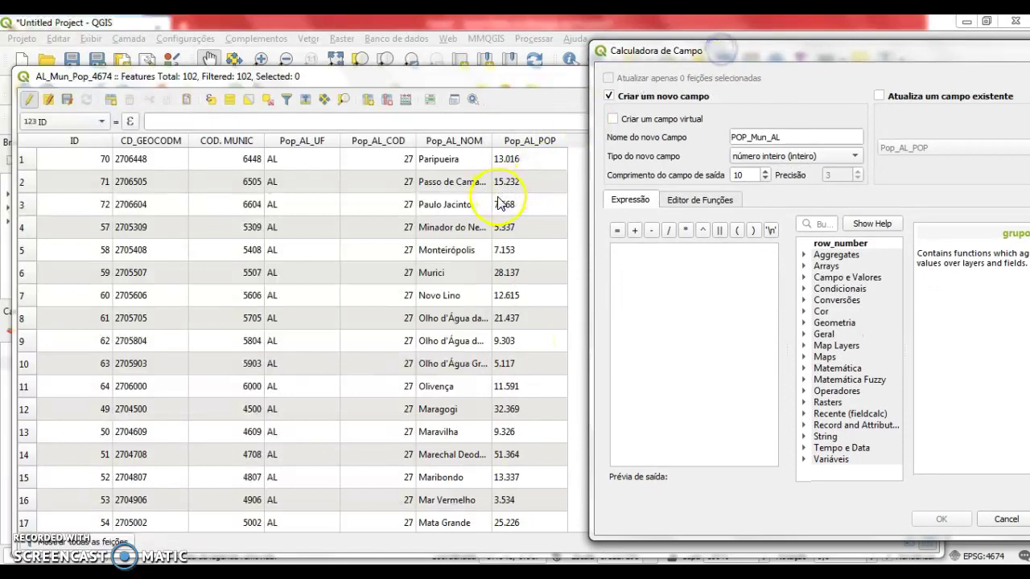
left_click(851, 155)
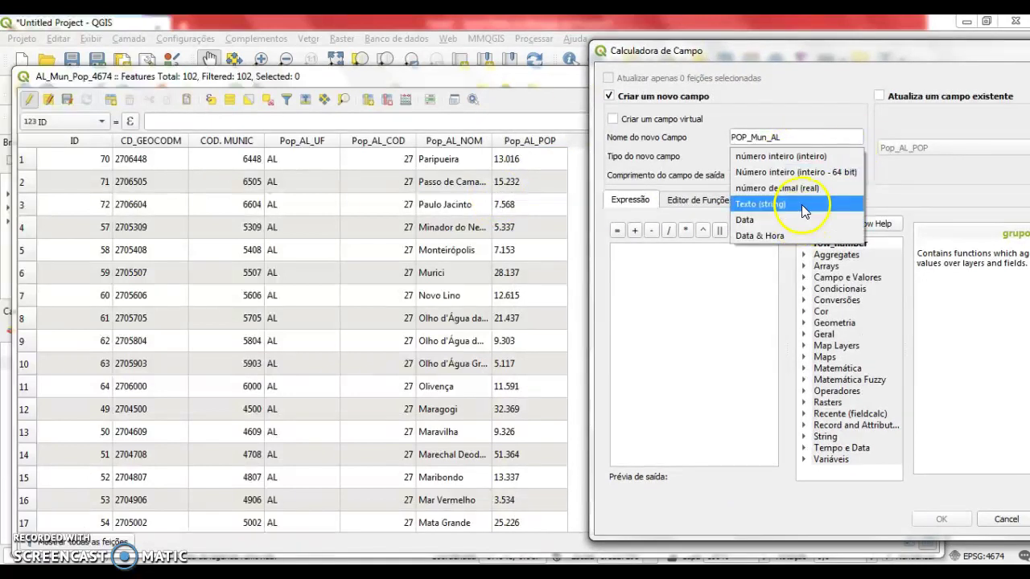
left_click(791, 115)
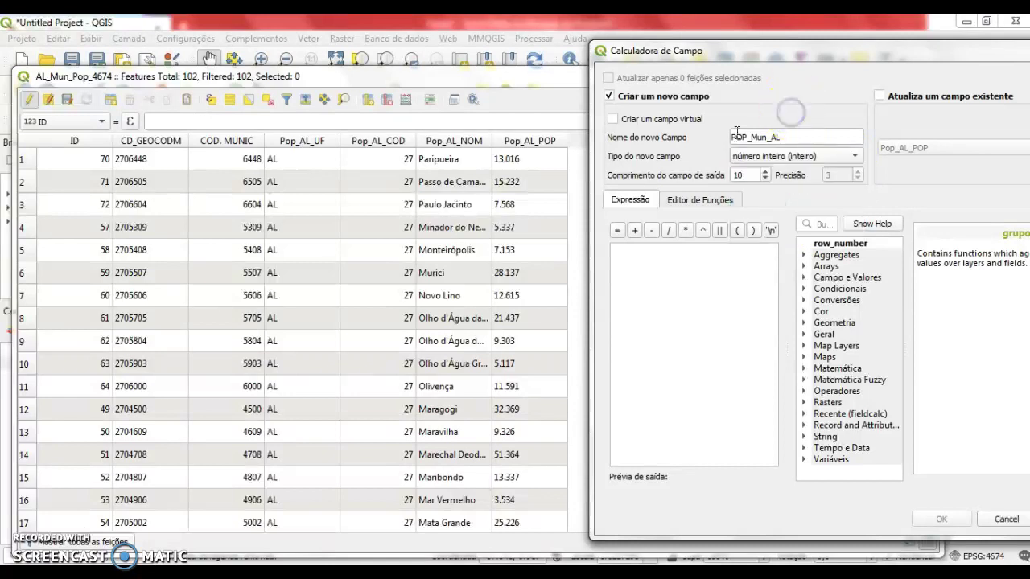
left_click(802, 278)
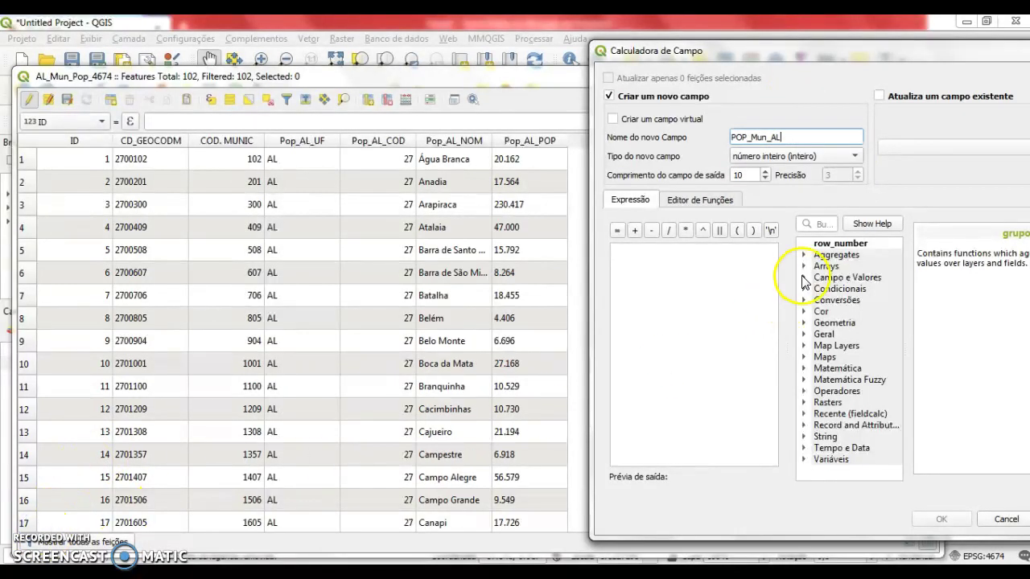
left_click(805, 279)
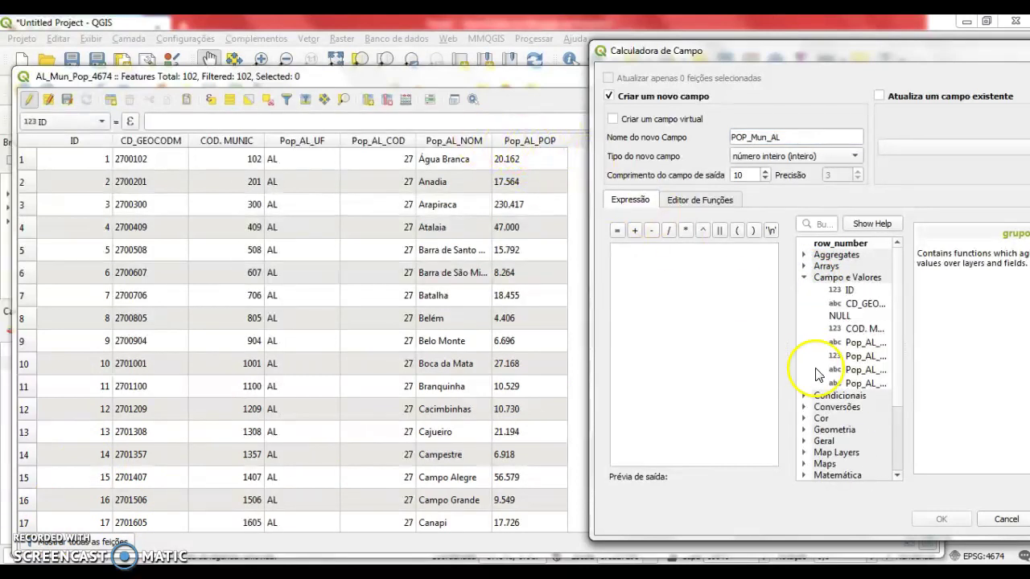
left_click(862, 384)
left_click(836, 385)
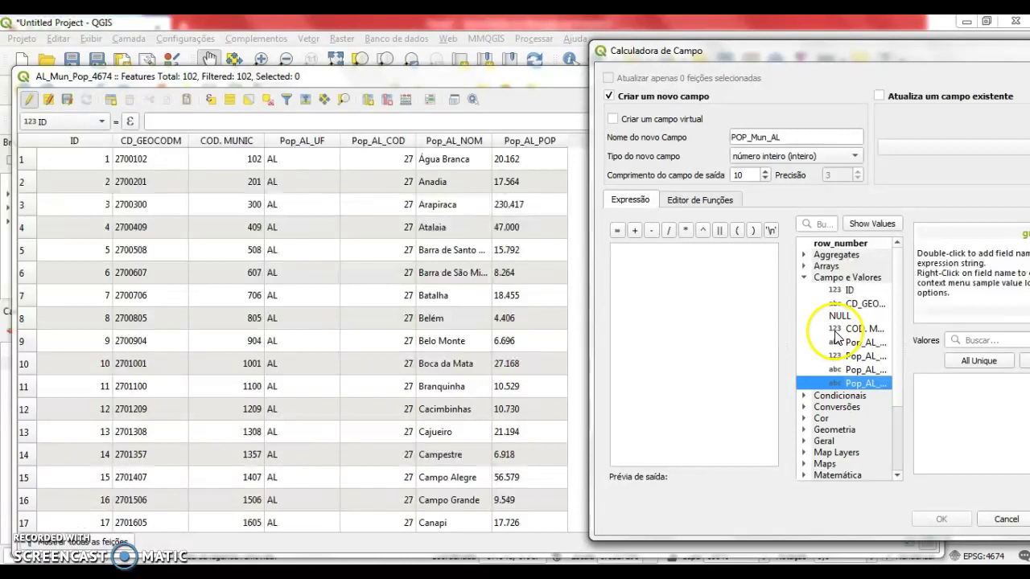
double_click(866, 385)
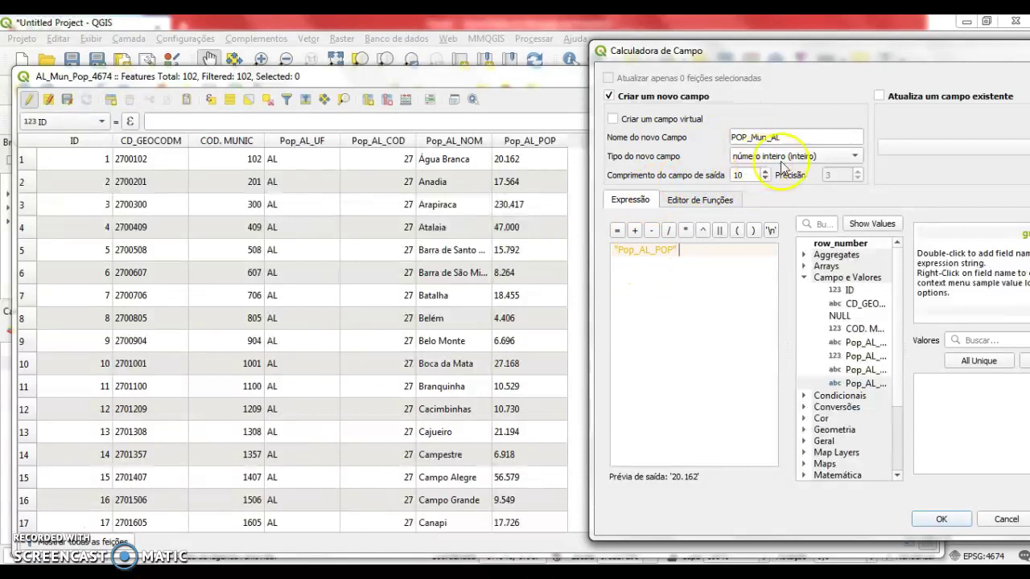
left_click(946, 519)
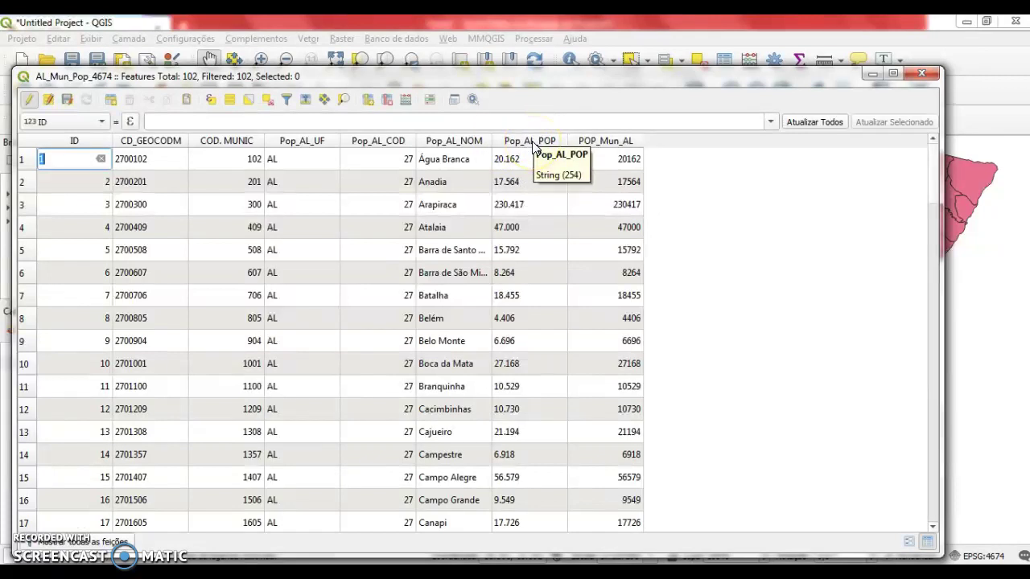
- Delete the text field Pop_AL_POP from AL_Mun_Pop_4674, save the layer edits and end editing
left_click(387, 99)
left_click(396, 305)
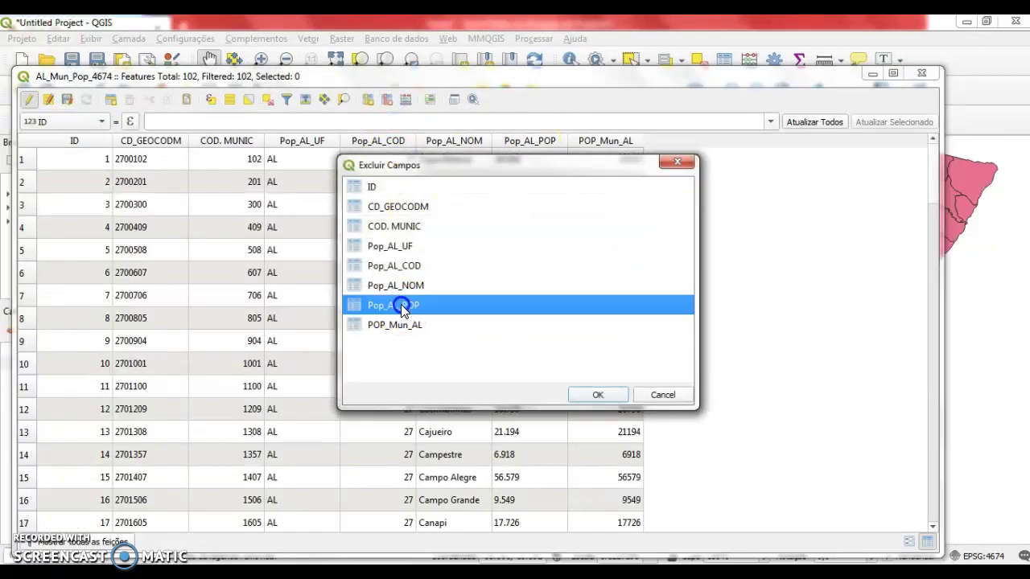
left_click(593, 394)
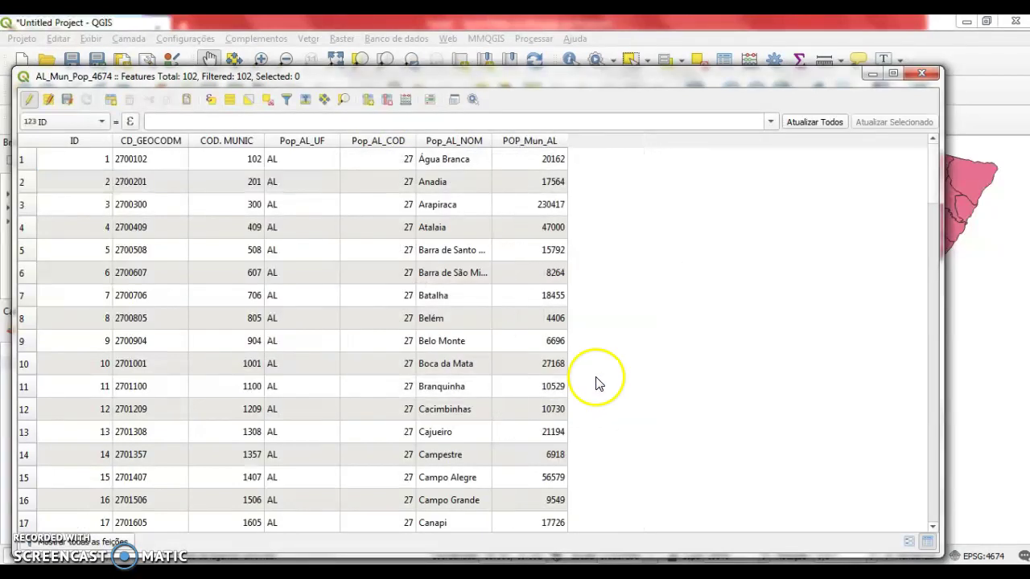
left_click(68, 100)
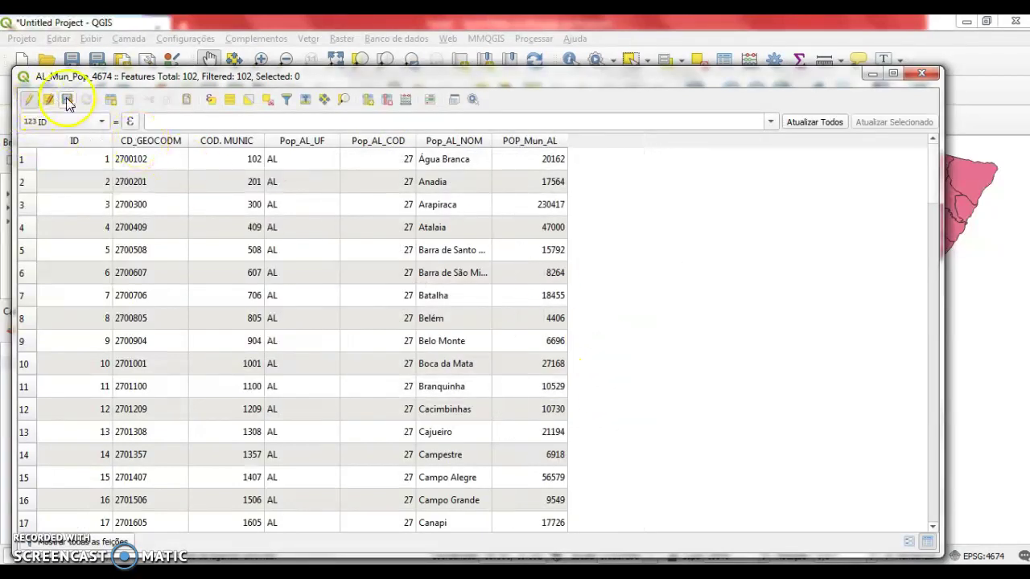
left_click(28, 99)
left_click(506, 304)
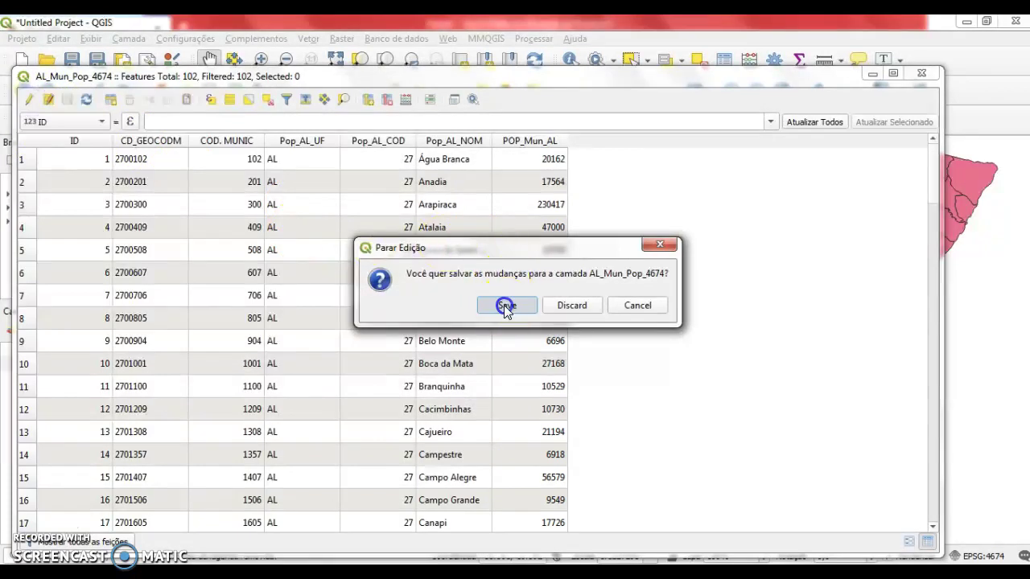